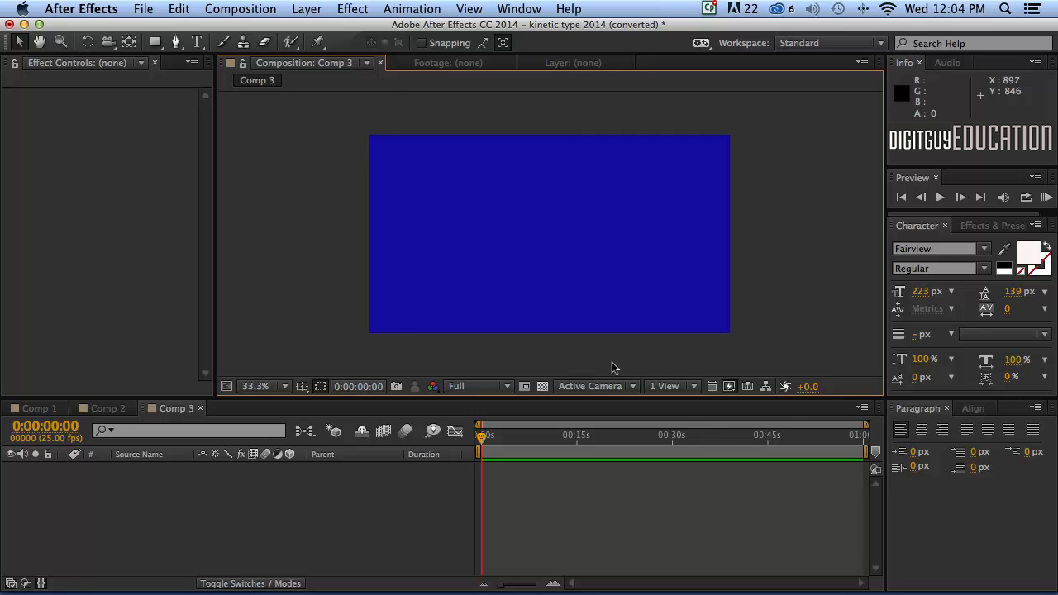
Step: Create Comp 4 at 1280 x 720 with a 60-second duration
{"action": "key", "text": "super+n"}
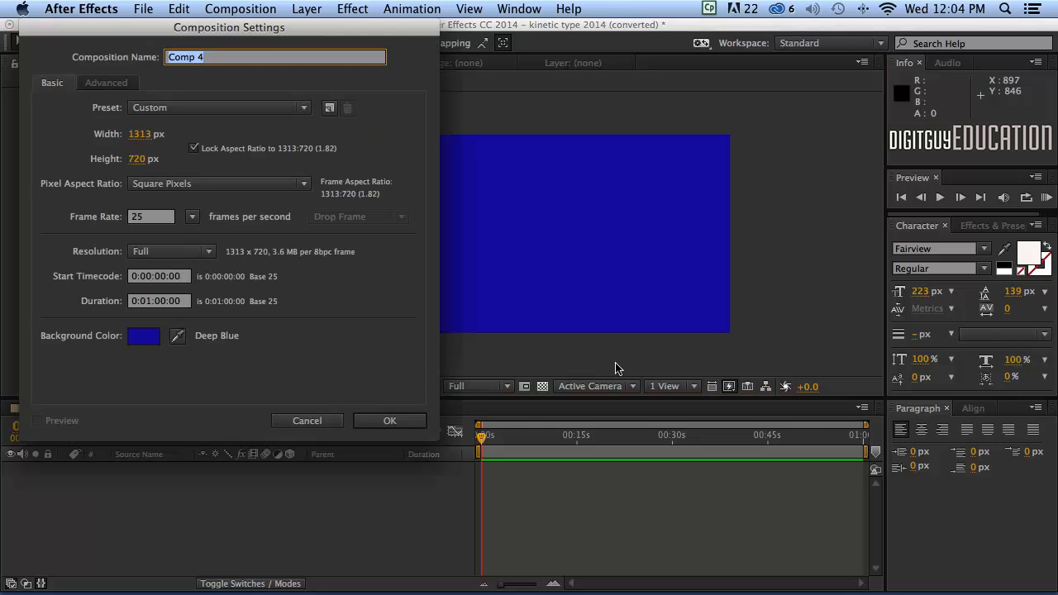
{"action": "left_click", "coordinate": [138, 134]}
{"action": "type", "text": "1280"}
{"action": "left_click", "coordinate": [134, 158]}
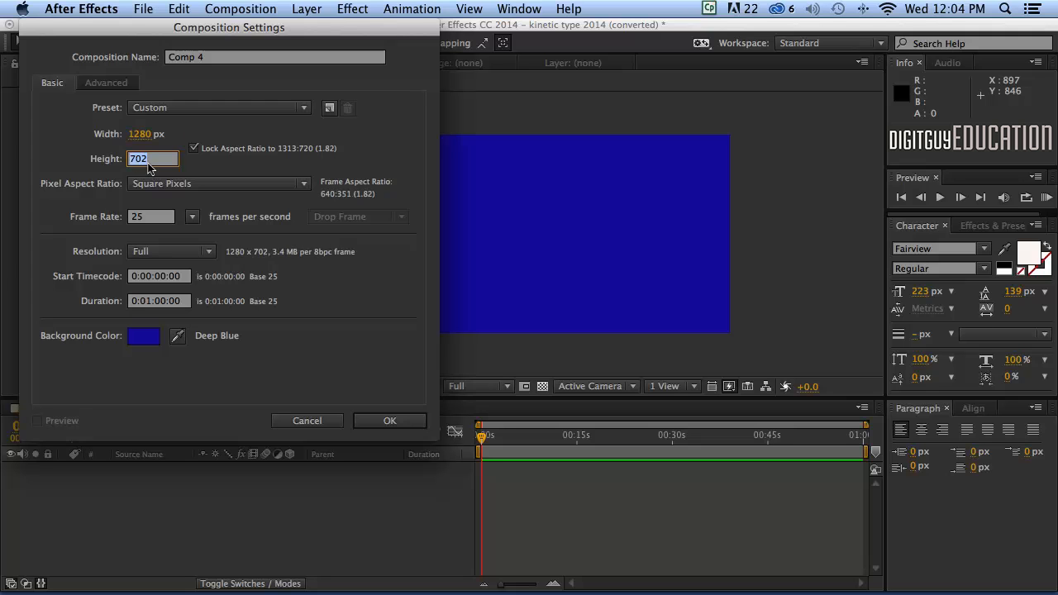
{"action": "type", "text": "720"}
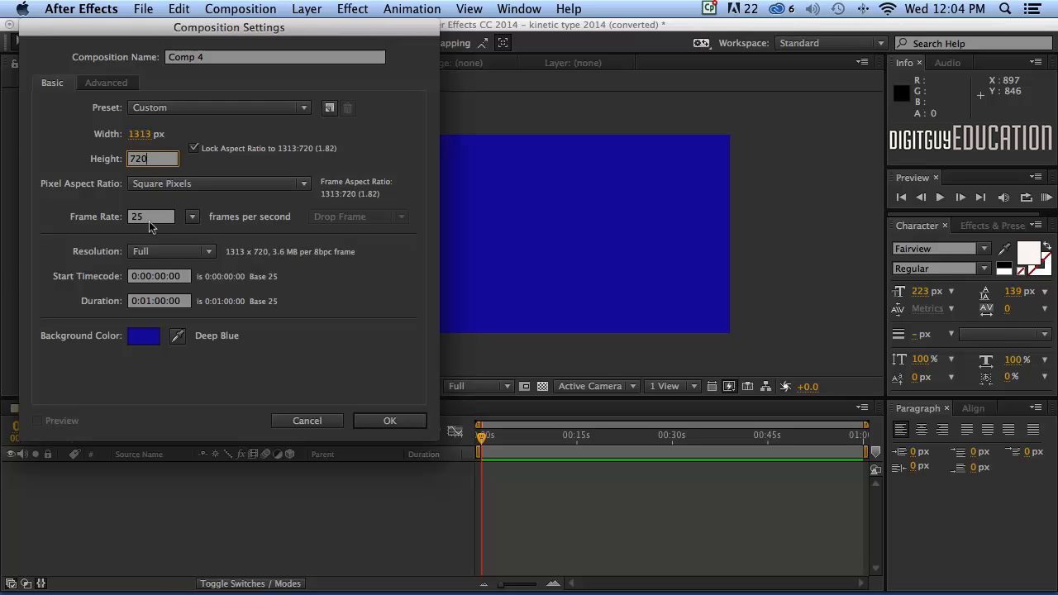
{"action": "left_click", "coordinate": [181, 301]}
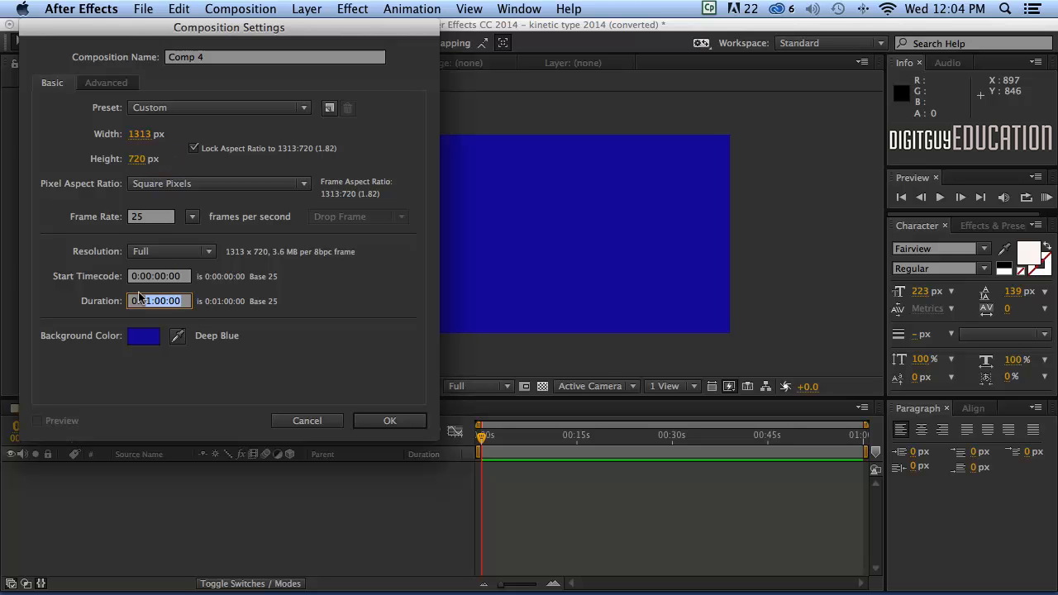
{"action": "type", "text": "60"}
{"action": "key", "text": "Return"}
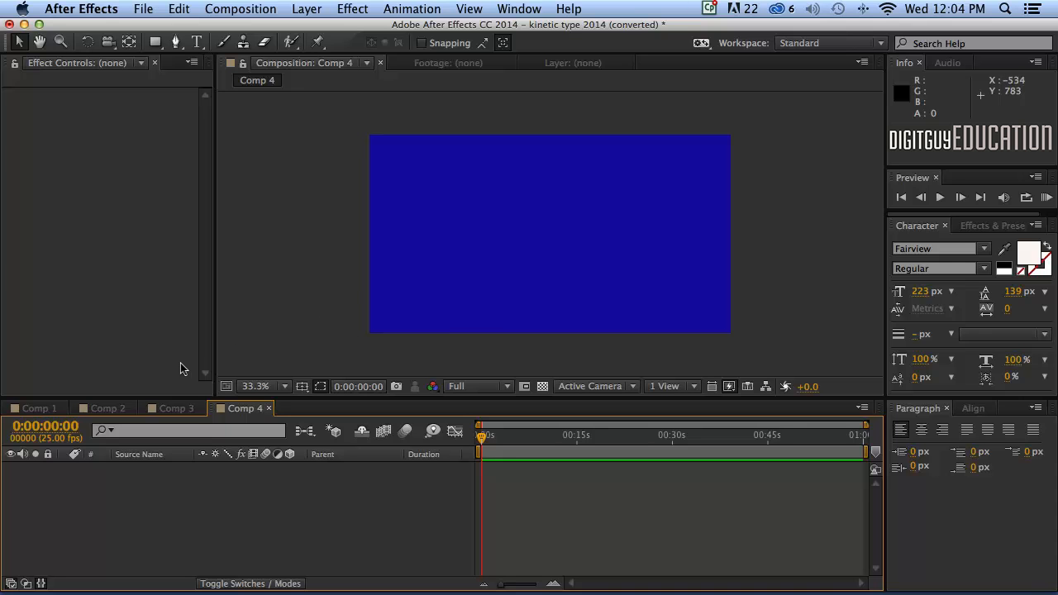
Step: Fit Comp 4 in an enlarged viewer and turn on the rulers
{"action": "left_click", "coordinate": [259, 386]}
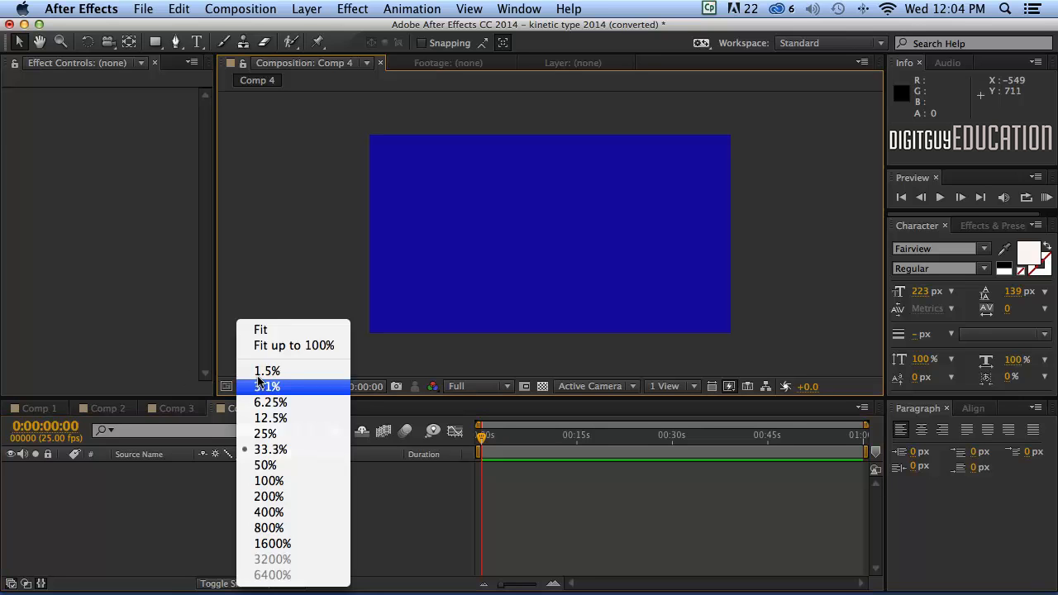
{"action": "left_click", "coordinate": [263, 345]}
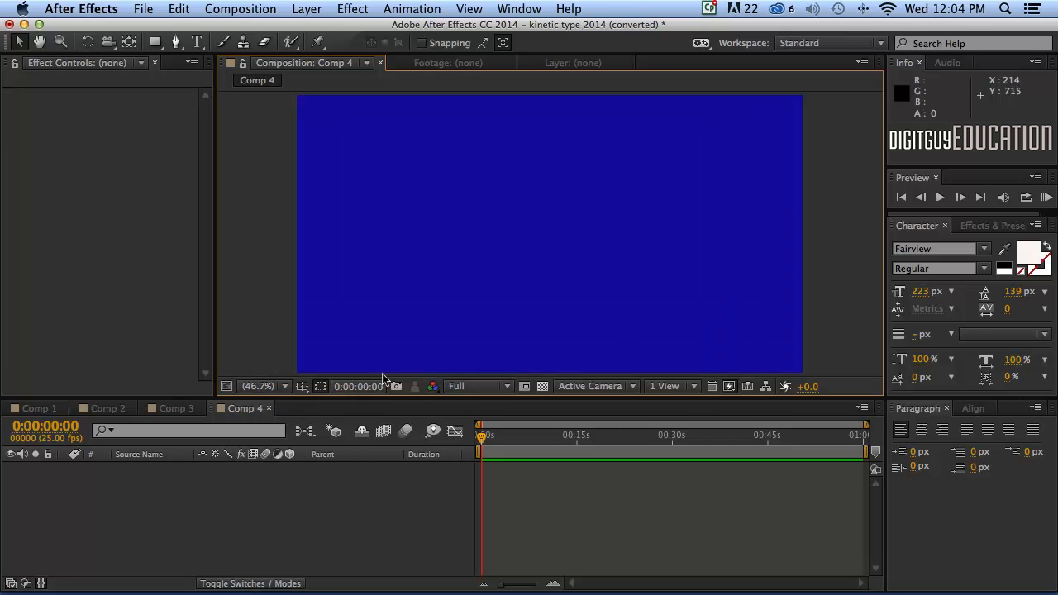
{"action": "mouse_move", "coordinate": [424, 388]}
{"action": "left_mouse_down"}
{"action": "mouse_move", "coordinate": [421, 308]}
{"action": "mouse_move", "coordinate": [436, 403]}
{"action": "mouse_move", "coordinate": [442, 374]}
{"action": "mouse_move", "coordinate": [442, 400]}
{"action": "mouse_move", "coordinate": [441, 373]}
{"action": "mouse_move", "coordinate": [441, 389]}
{"action": "left_mouse_up"}
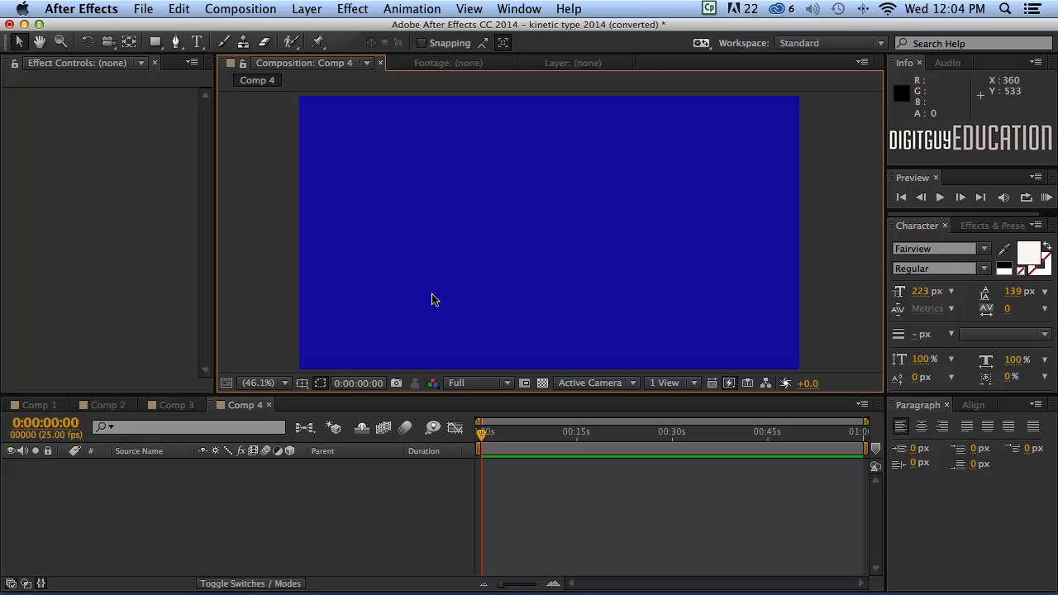
{"action": "key", "text": "super+r"}
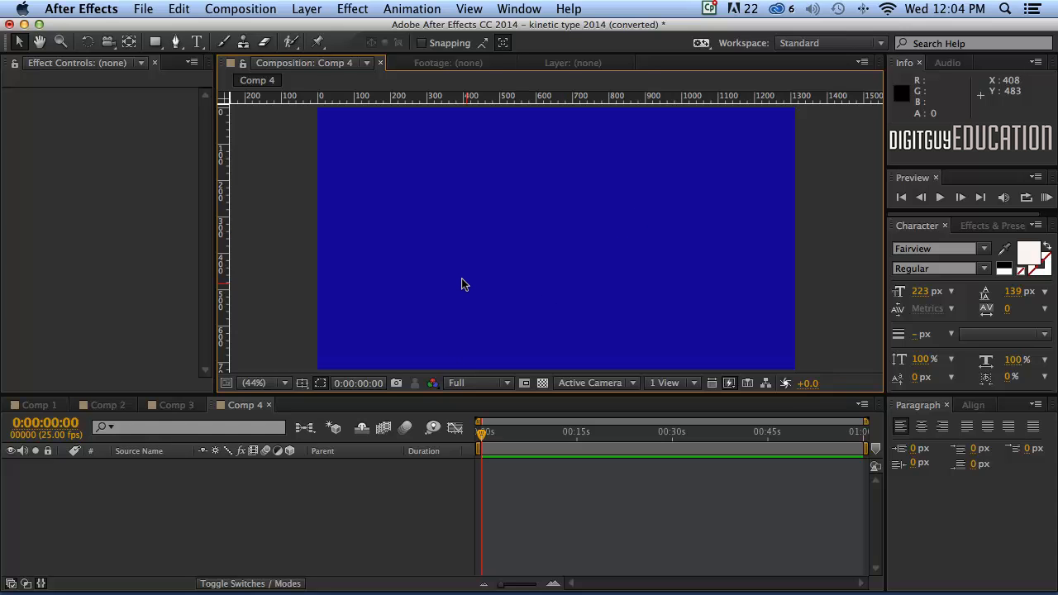
Step: Place a vertical guide at the 640-pixel centre line, then refit the view
{"action": "key", "text": "period"}
{"action": "key", "text": "period"}
{"action": "key", "text": "period"}
{"action": "key", "text": "period"}
{"action": "key", "text": "period"}
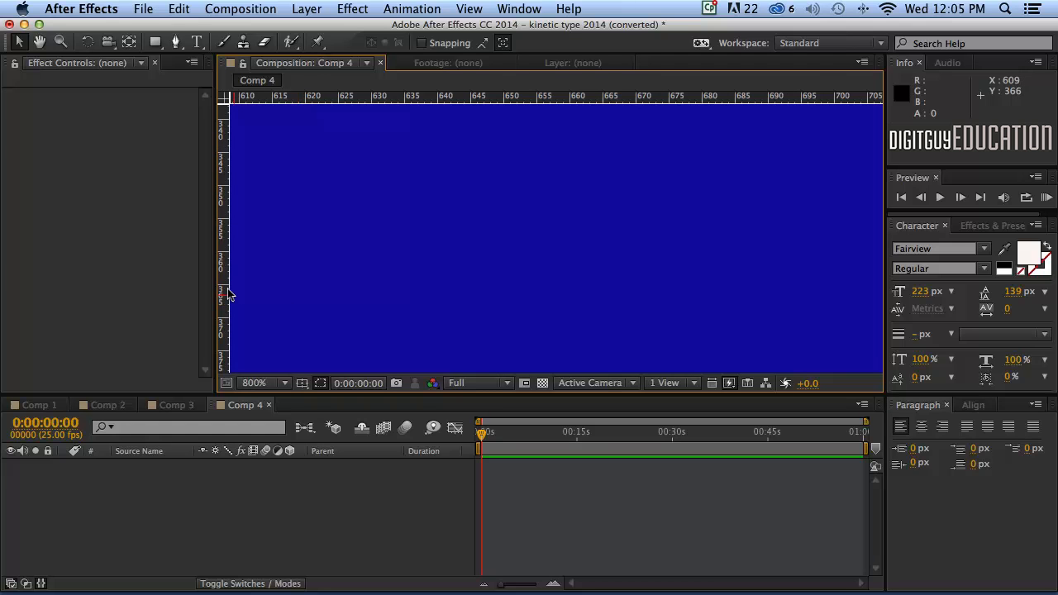
{"action": "left_click_drag", "start_coordinate": [230, 267], "coordinate": [433, 276]}
{"action": "key", "text": "comma"}
{"action": "key", "text": "comma"}
{"action": "key", "text": "comma"}
{"action": "key", "text": "comma"}
{"action": "key", "text": "comma"}
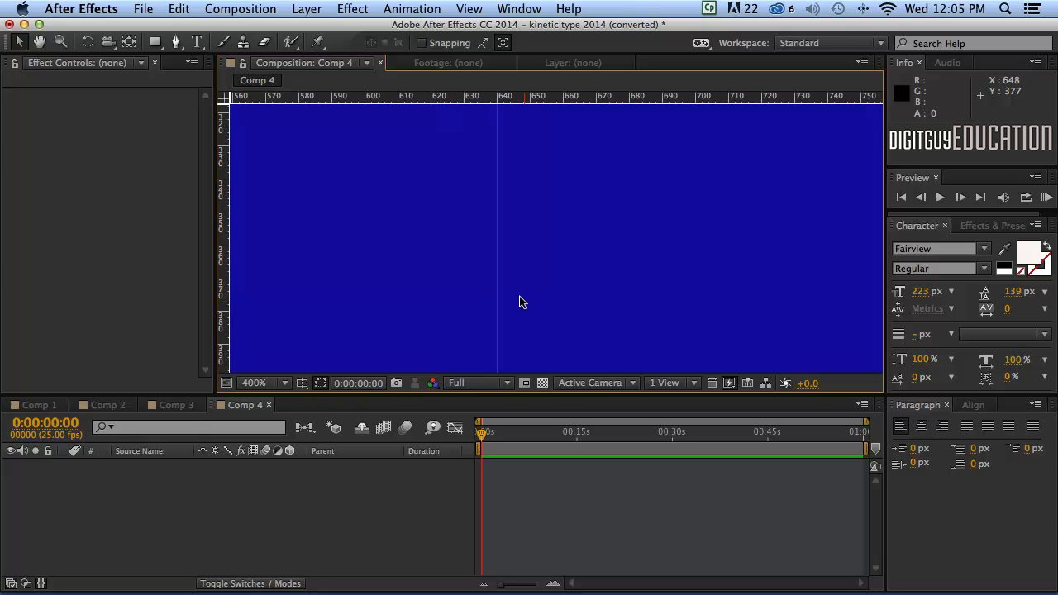
{"action": "key", "text": "comma"}
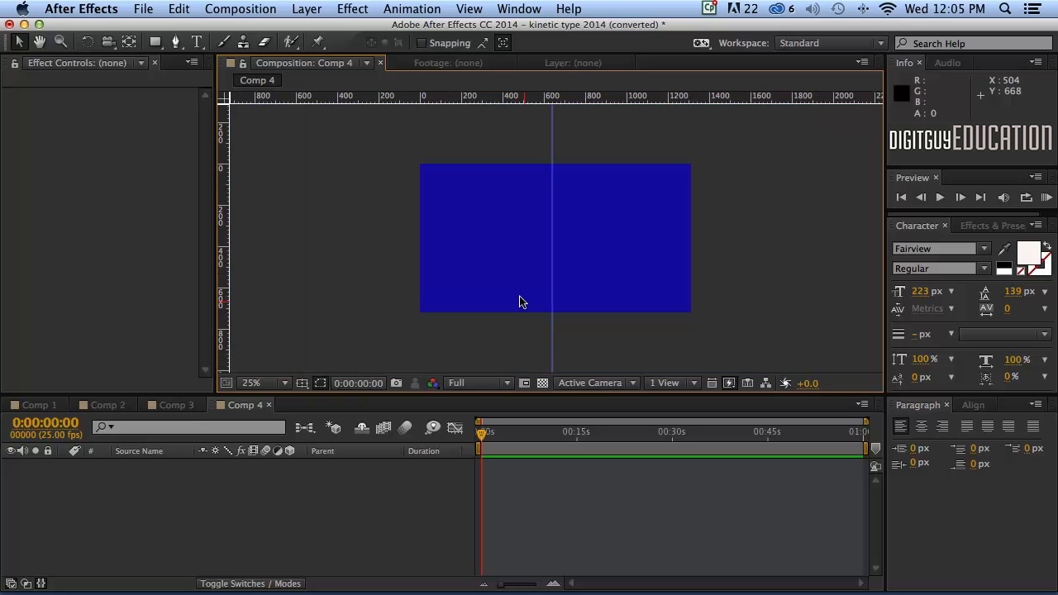
{"action": "left_click", "coordinate": [249, 381]}
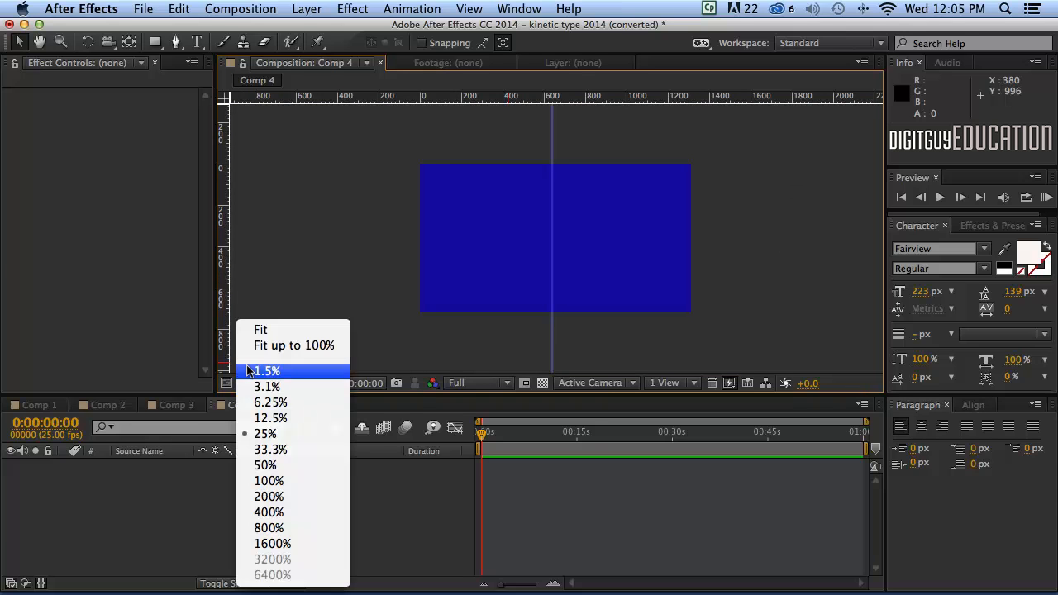
{"action": "left_click", "coordinate": [265, 345]}
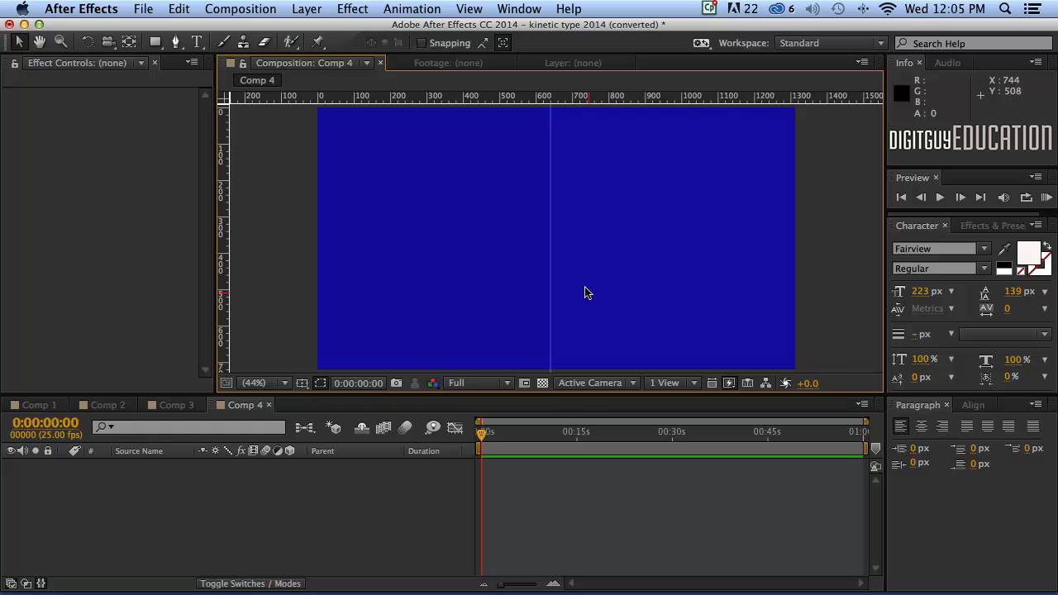
Step: Add a ROBERT text layer and move it down to the middle of the frame
{"action": "left_click", "coordinate": [197, 42]}
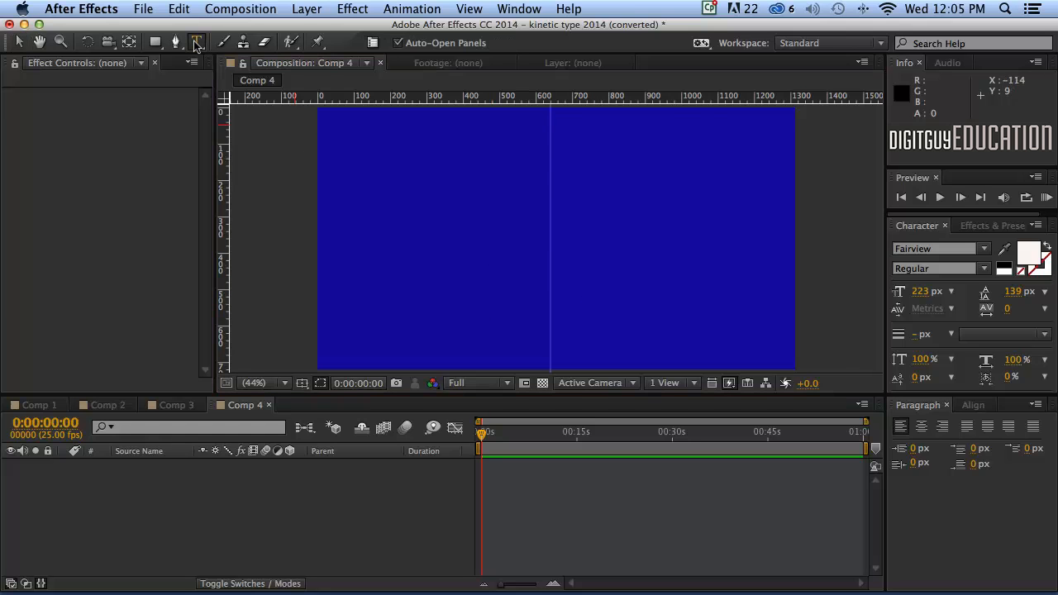
{"action": "left_click", "coordinate": [469, 164]}
{"action": "type", "text": "RO"}
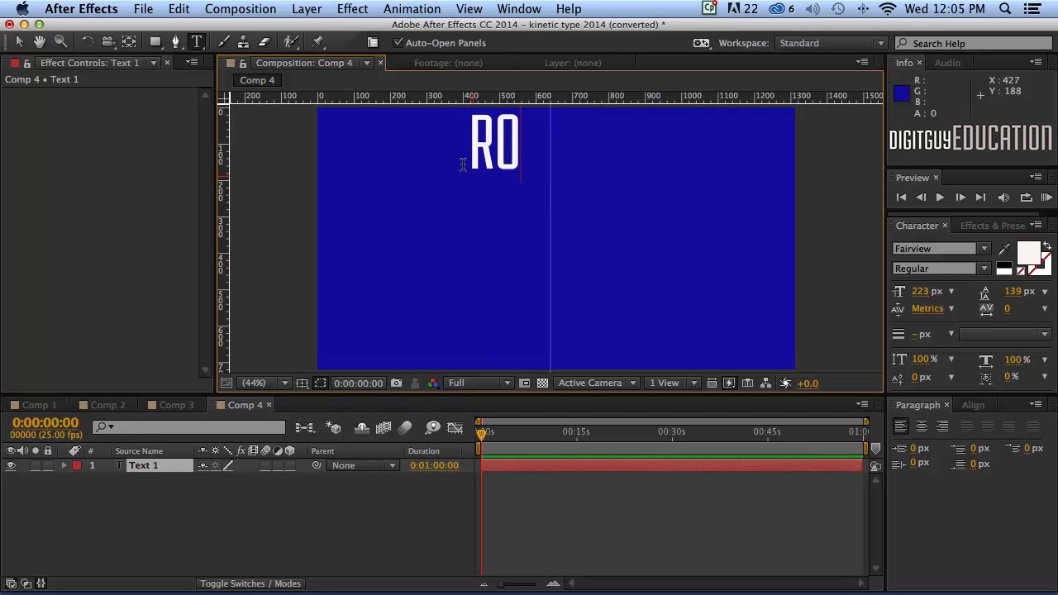
{"action": "type", "text": "BERT"}
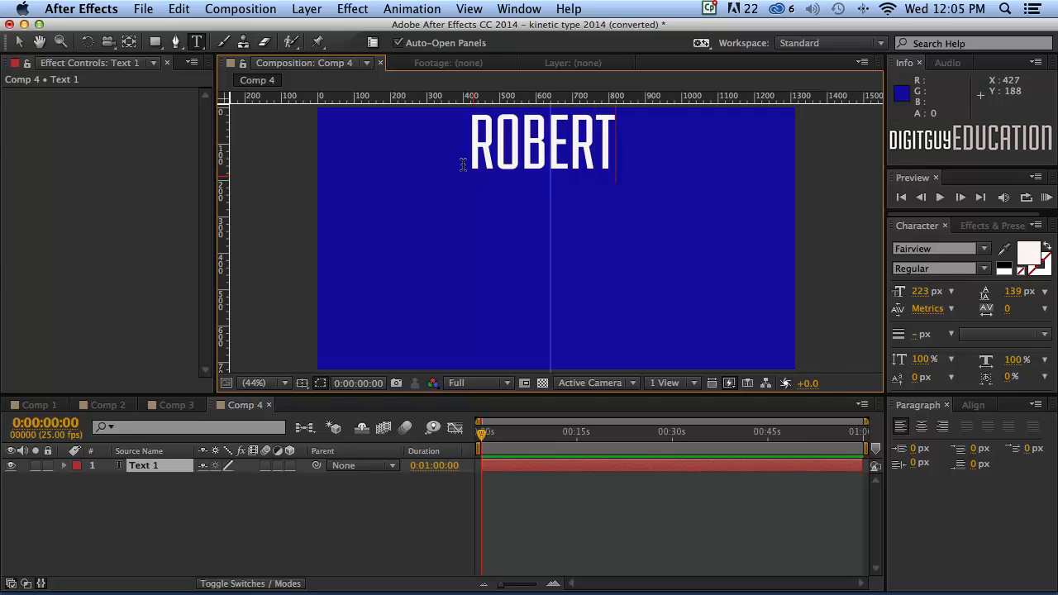
{"action": "left_click", "coordinate": [17, 42]}
{"action": "left_click_drag", "start_coordinate": [558, 153], "coordinate": [547, 236]}
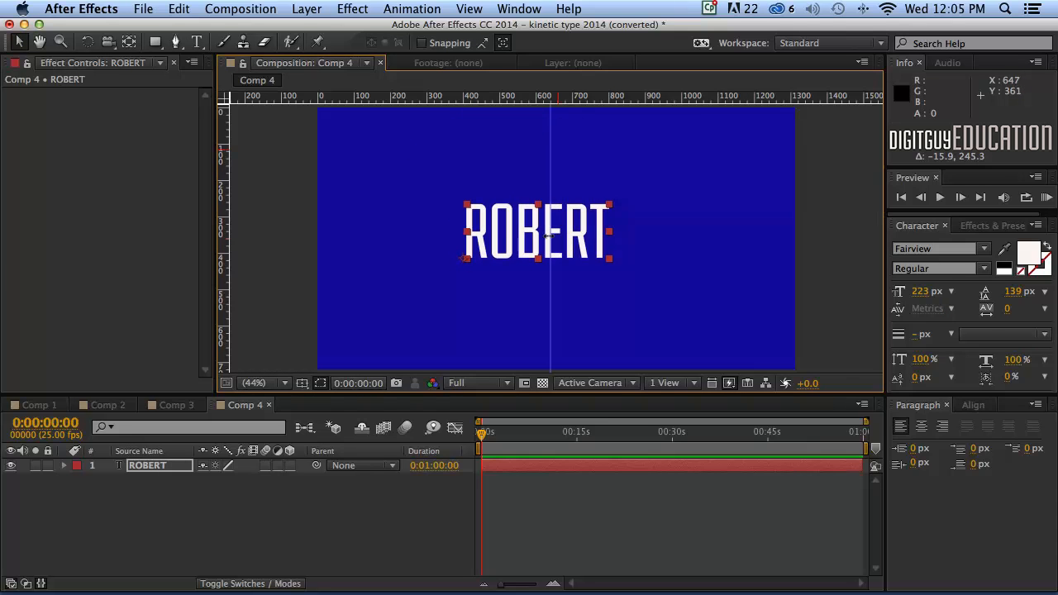
Step: Add a DIGITGUY text layer above ROBERT
{"action": "left_click", "coordinate": [196, 41]}
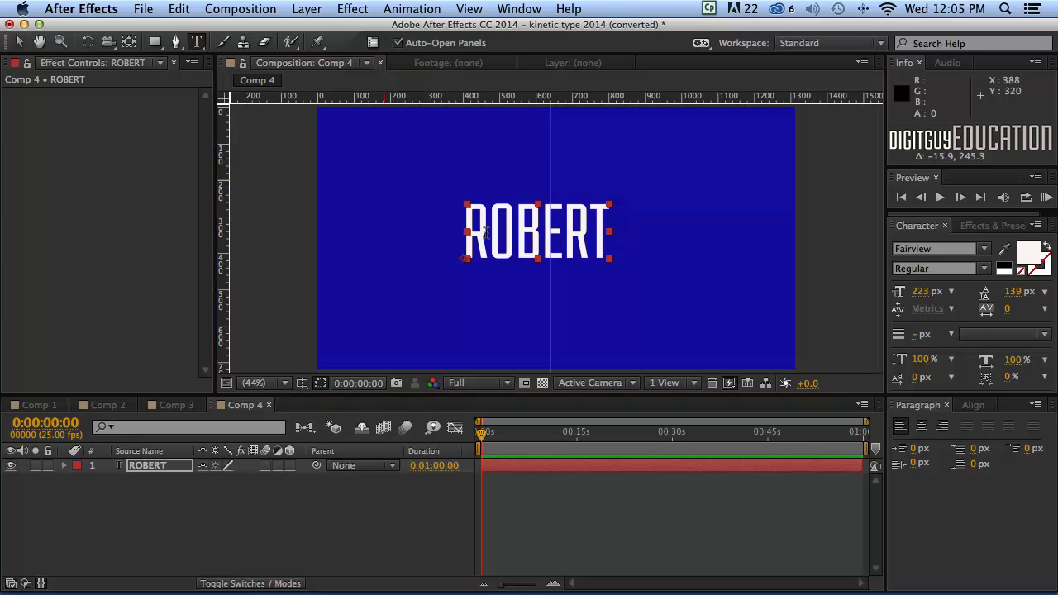
{"action": "left_click", "coordinate": [464, 146]}
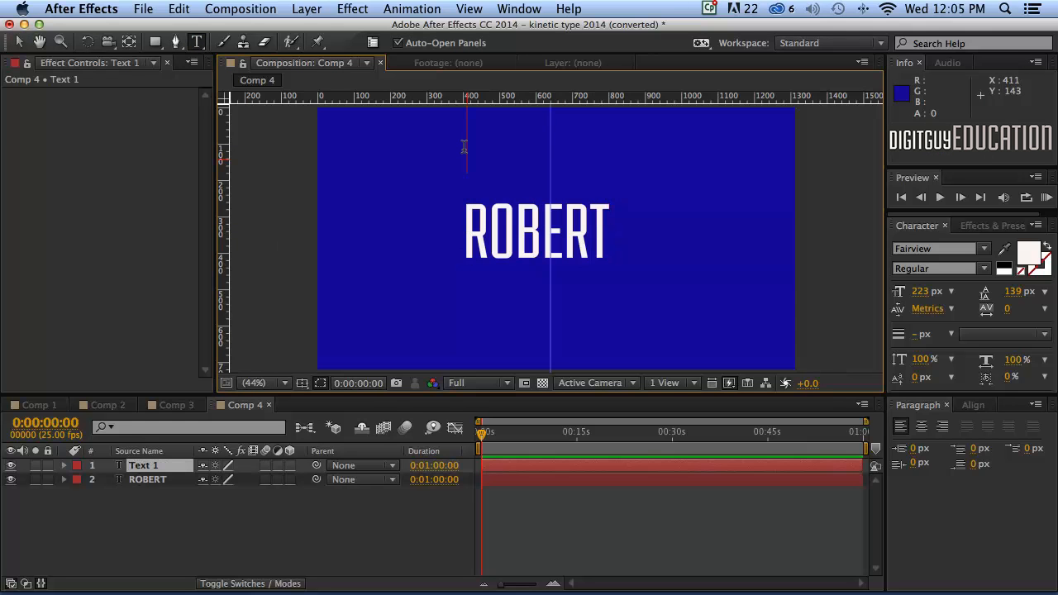
{"action": "type", "text": "DIGI"}
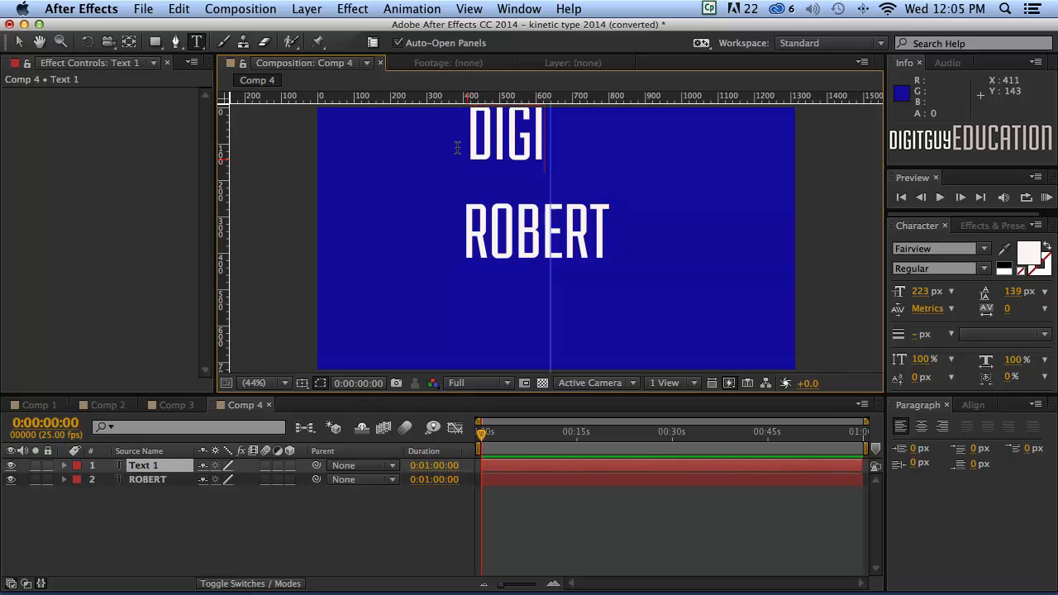
{"action": "type", "text": "TGUY"}
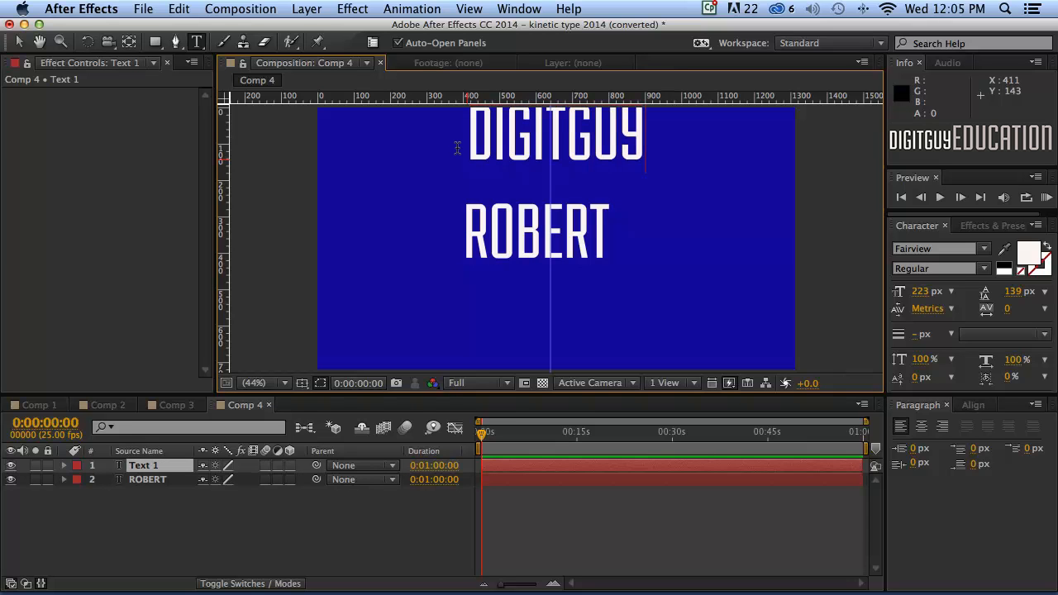
{"action": "left_click", "coordinate": [19, 42]}
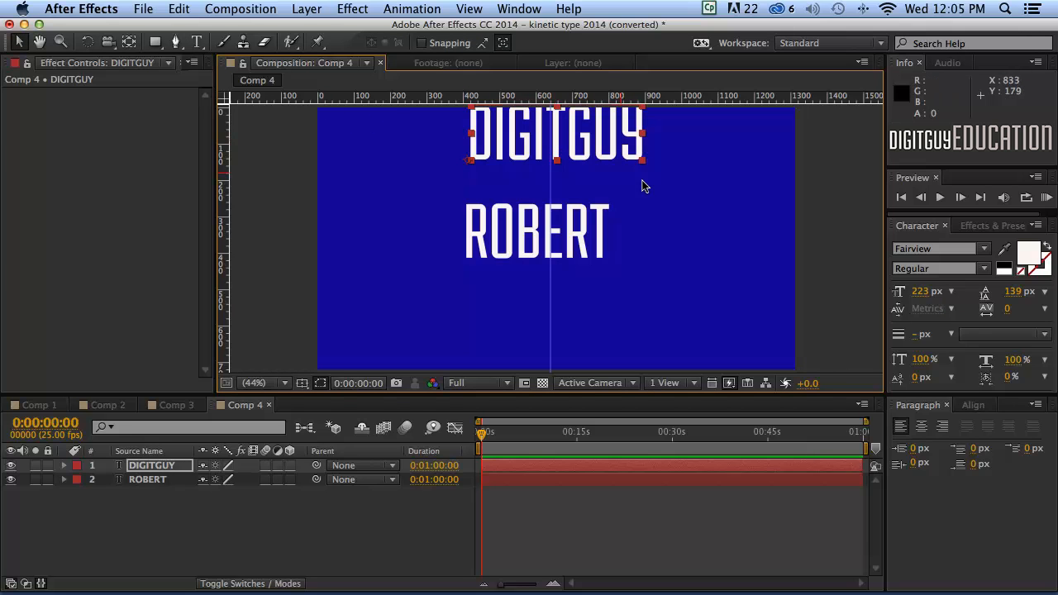
Step: Size DIGITGUY to 244 px and ROBERT to 206 px, tucking ROBERT just beneath DIGITGUY
{"action": "left_click", "coordinate": [920, 292]}
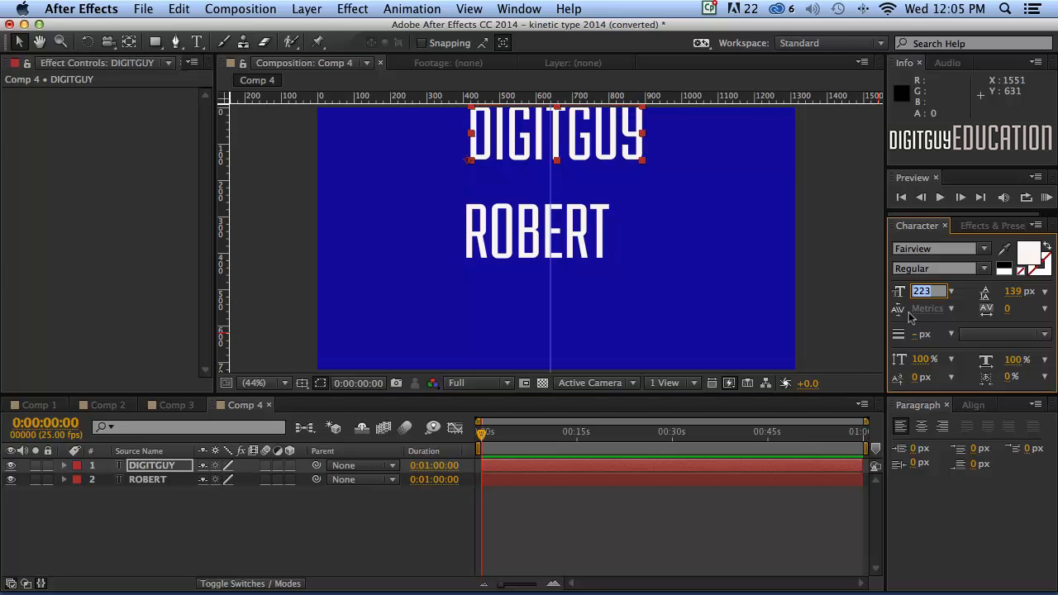
{"action": "type", "text": "244"}
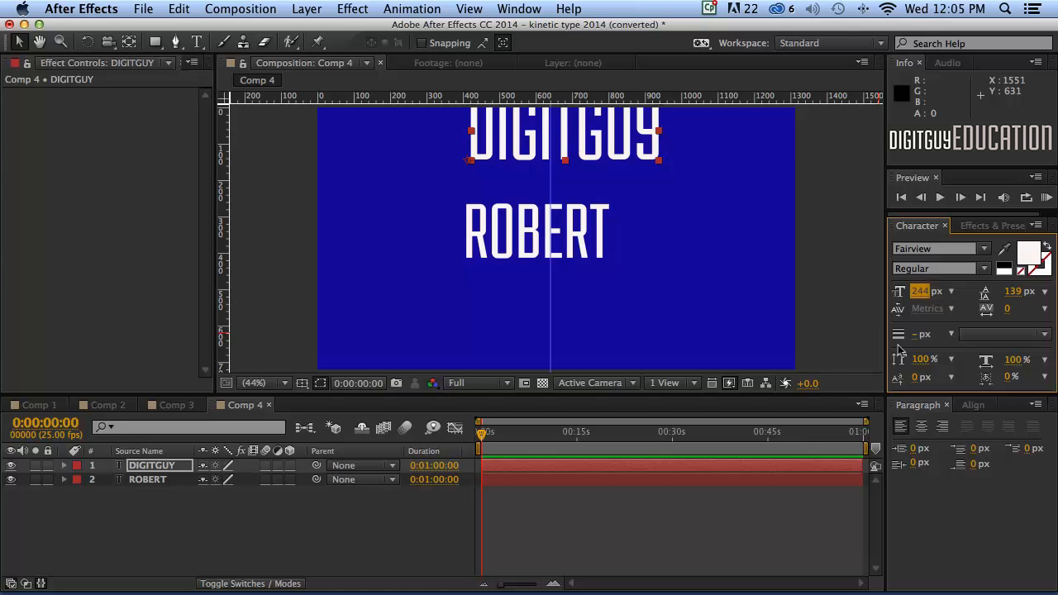
{"action": "left_click", "coordinate": [570, 235]}
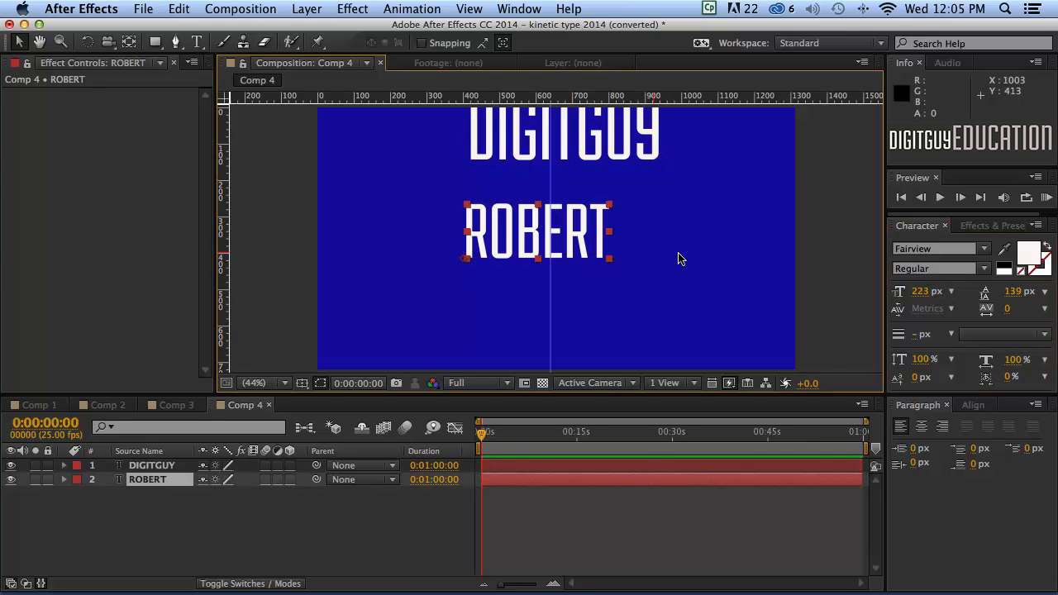
{"action": "left_click", "coordinate": [920, 291]}
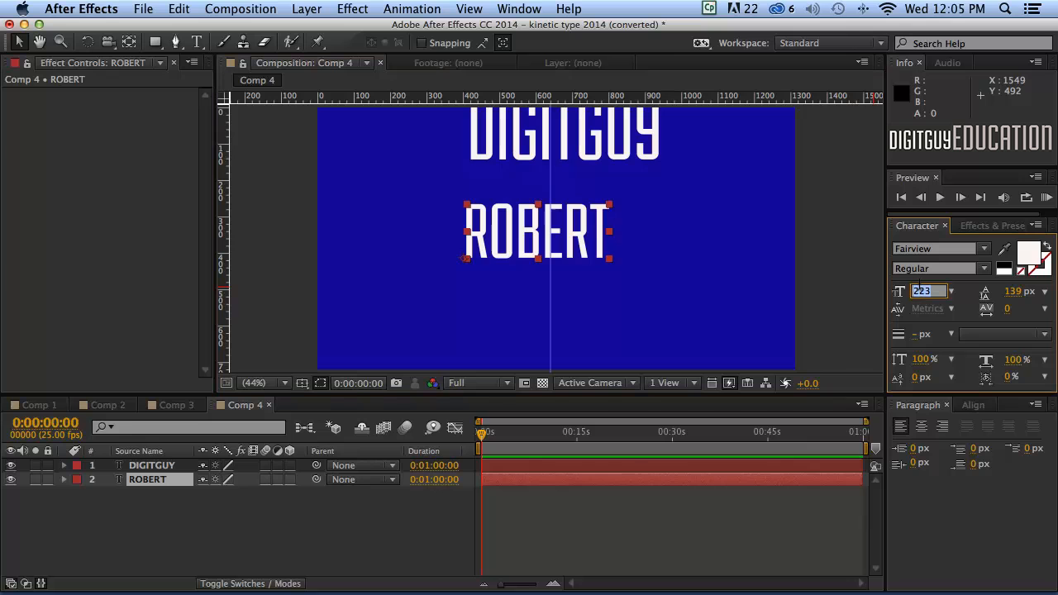
{"action": "type", "text": "20"}
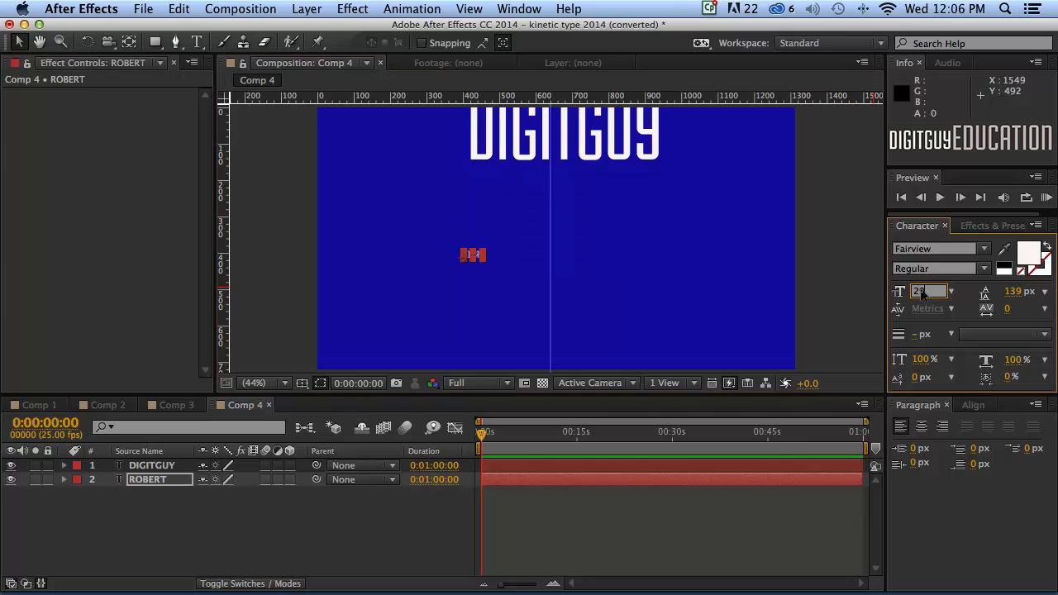
{"action": "type", "text": "6"}
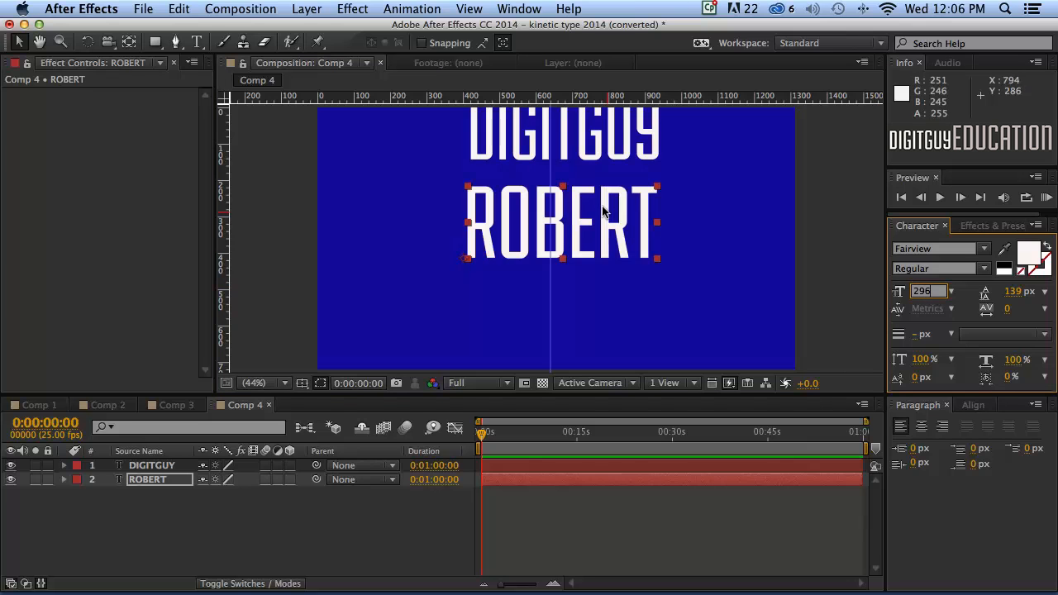
{"action": "left_click_drag", "start_coordinate": [619, 213], "coordinate": [628, 196]}
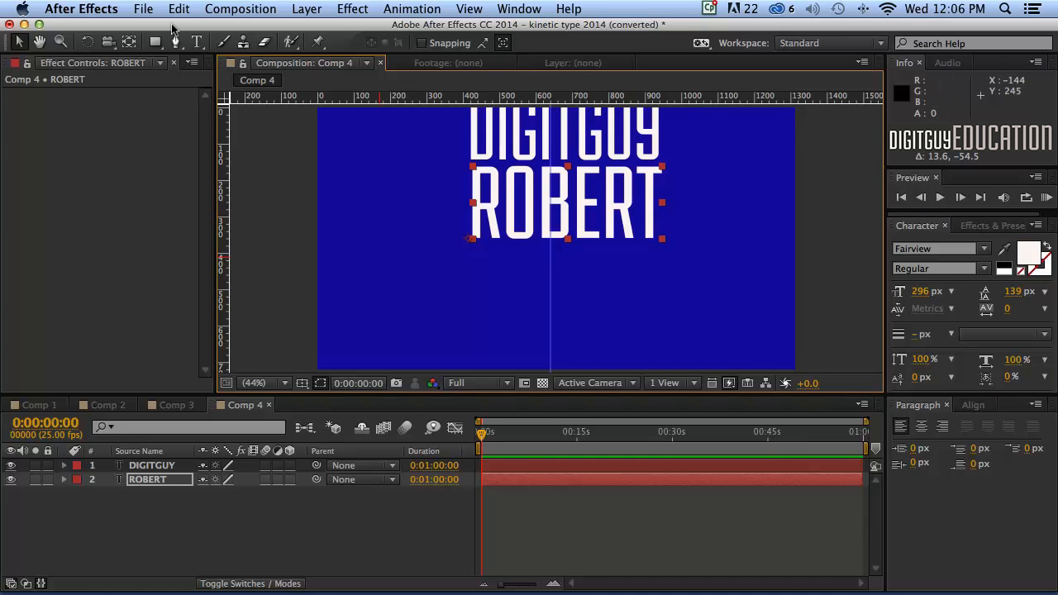
{"action": "left_click", "coordinate": [197, 42]}
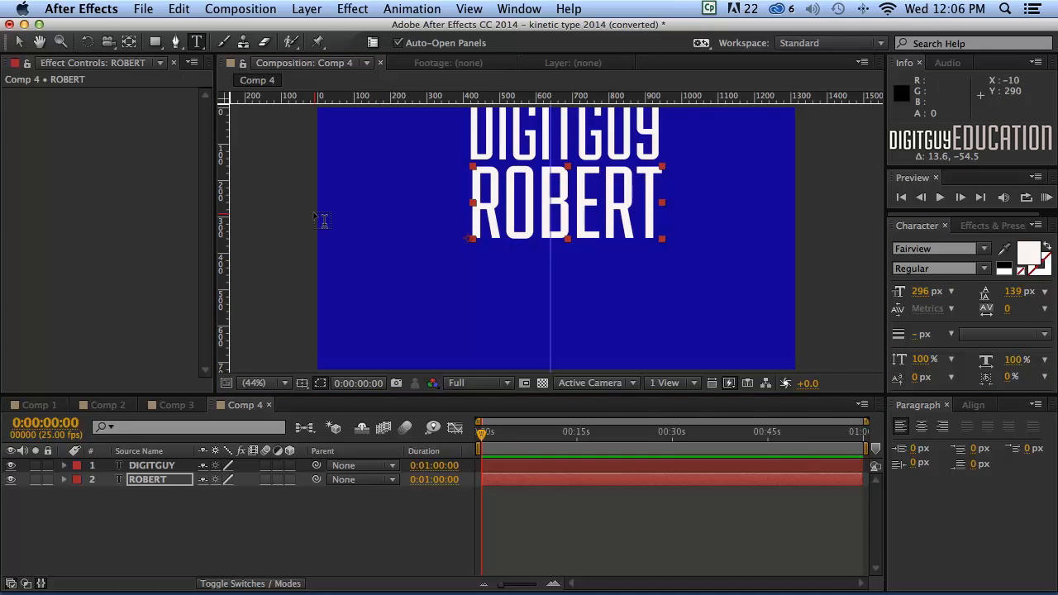
{"action": "left_click", "coordinate": [475, 317]}
Step: Type SMITH below ROBERT, size it to 338 px, and nudge it slightly lower
{"action": "type", "text": "SM"}
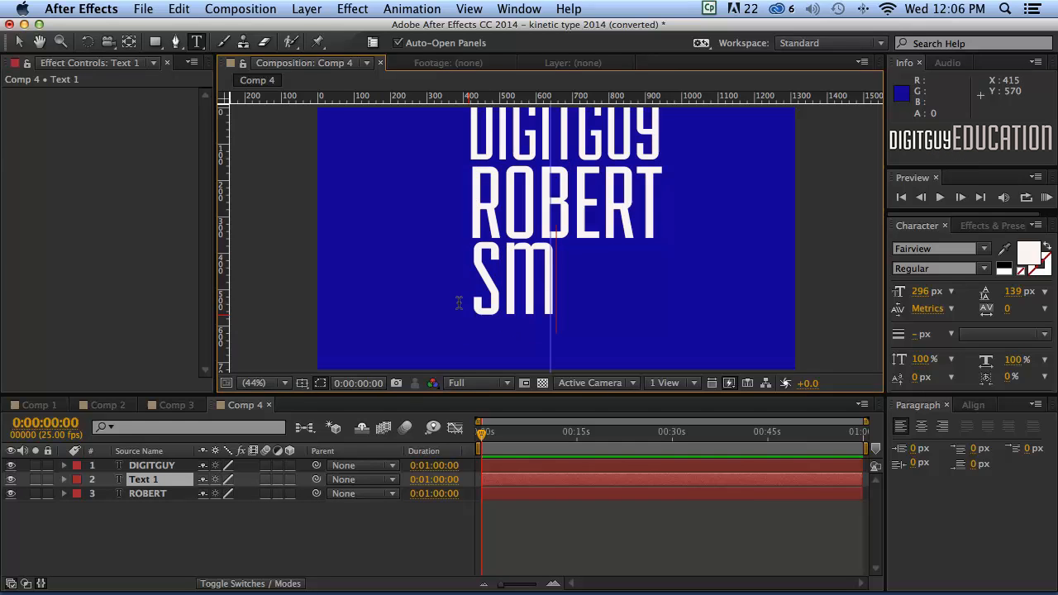
{"action": "type", "text": "ITH"}
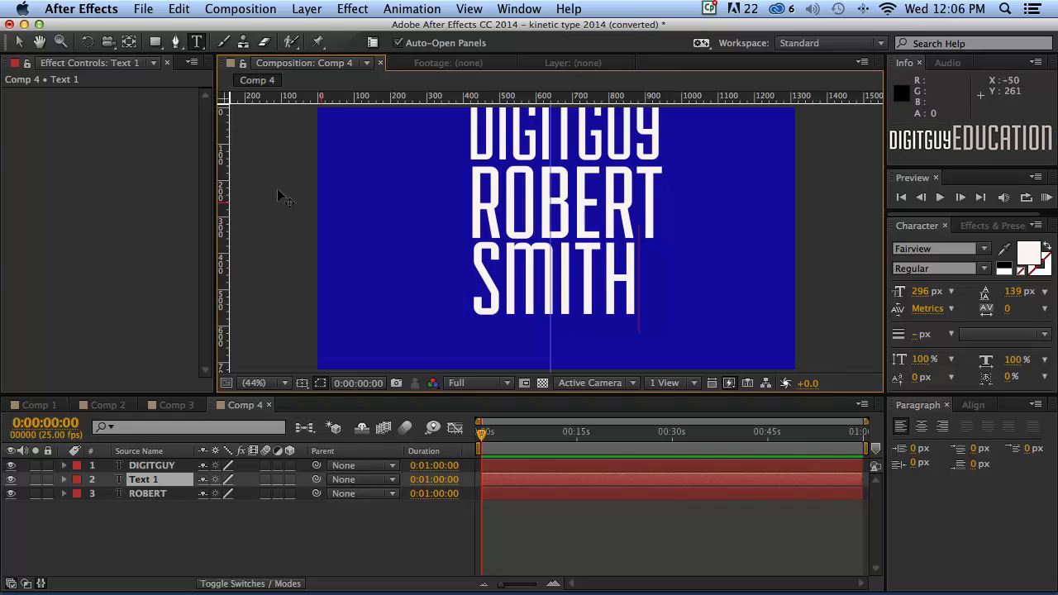
{"action": "left_click", "coordinate": [18, 42]}
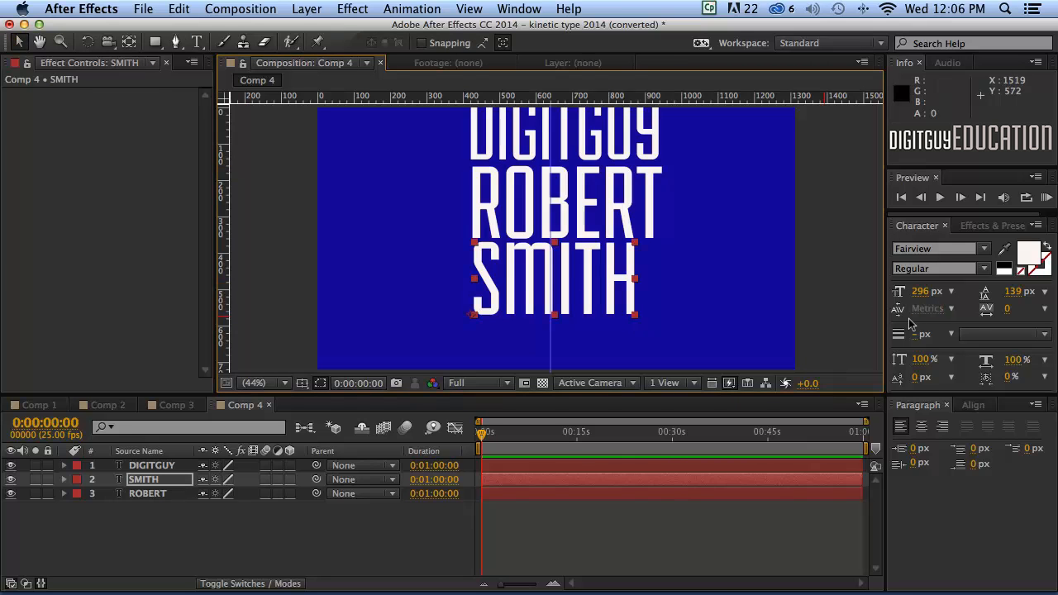
{"action": "left_click", "coordinate": [920, 292]}
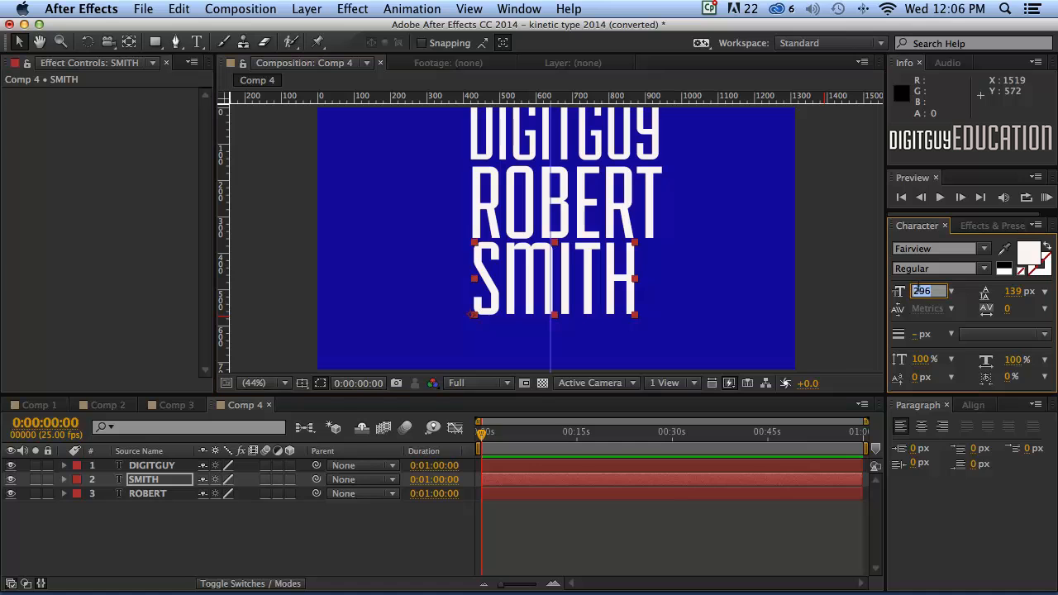
{"action": "type", "text": "338"}
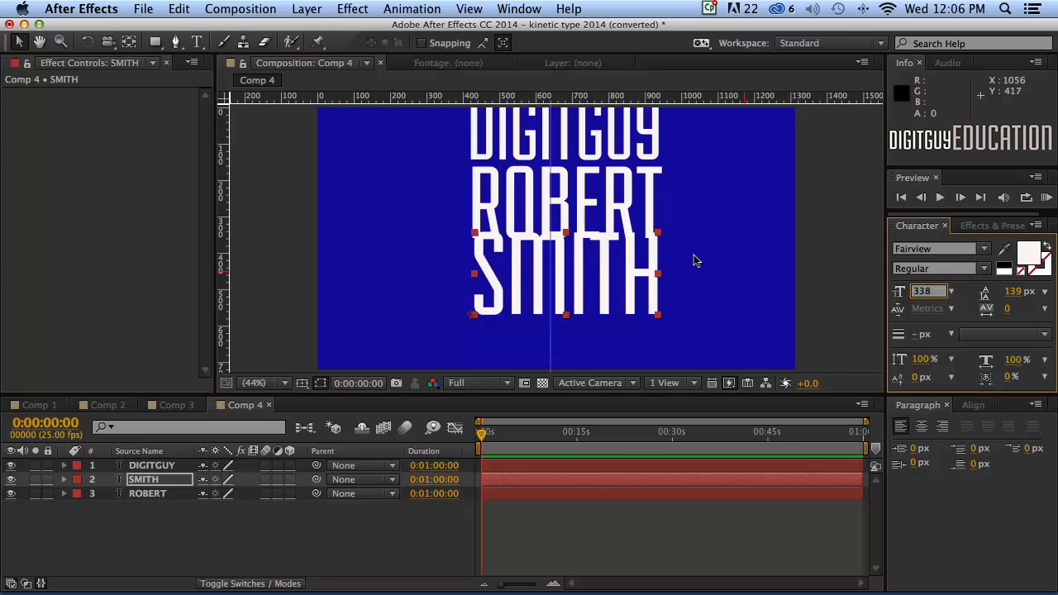
{"action": "left_click_drag", "start_coordinate": [578, 274], "coordinate": [578, 286]}
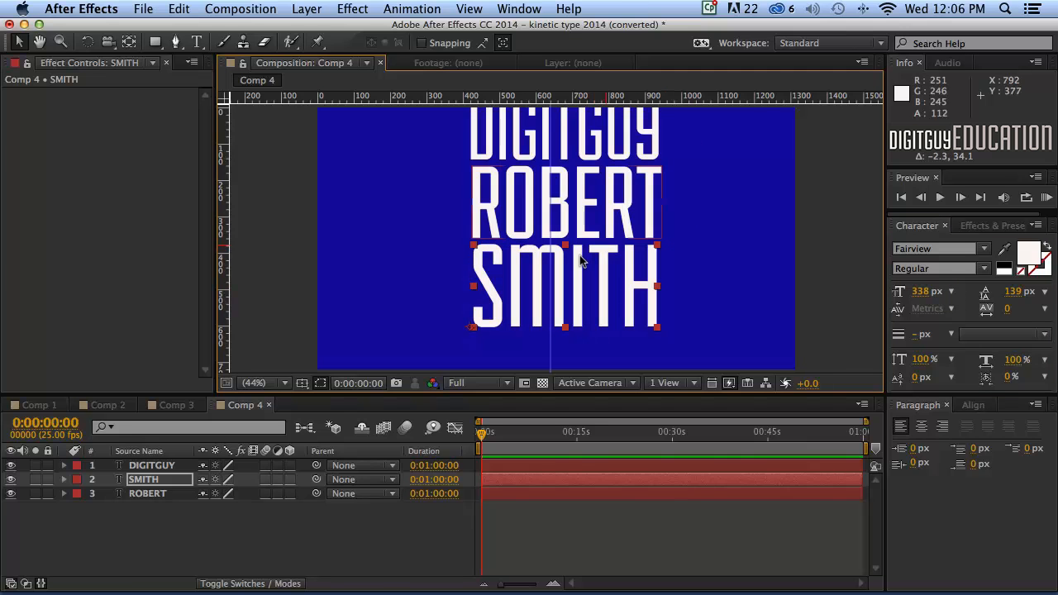
Step: Horizontally centre-align DIGITGUY, ROBERT and SMITH, then move the stack left and down
{"action": "left_click", "coordinate": [151, 466]}
{"action": "left_click", "coordinate": [147, 493], "text": "shift"}
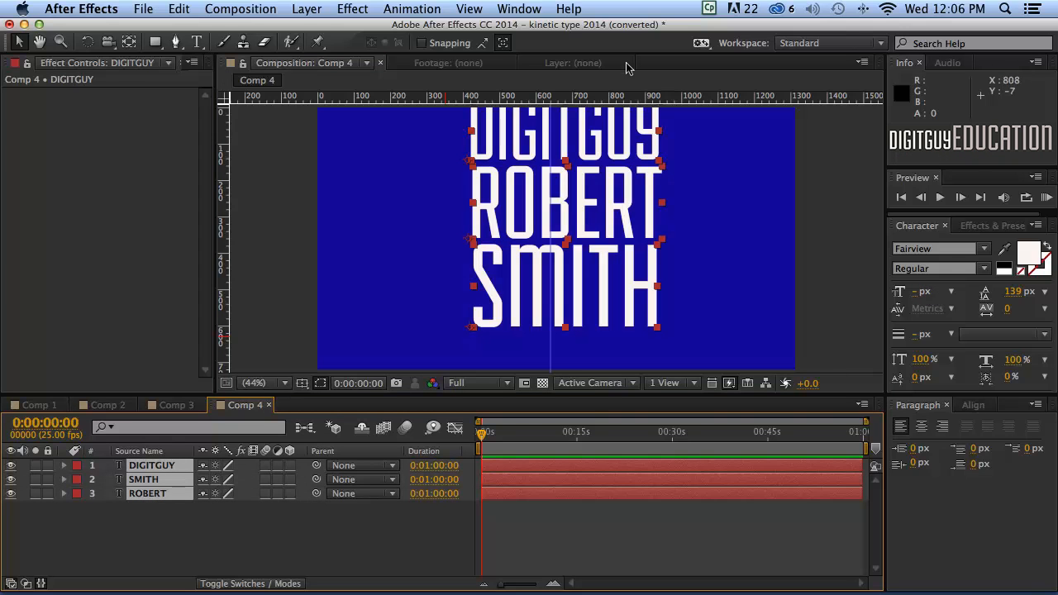
{"action": "left_click", "coordinate": [519, 8]}
{"action": "left_click", "coordinate": [516, 98]}
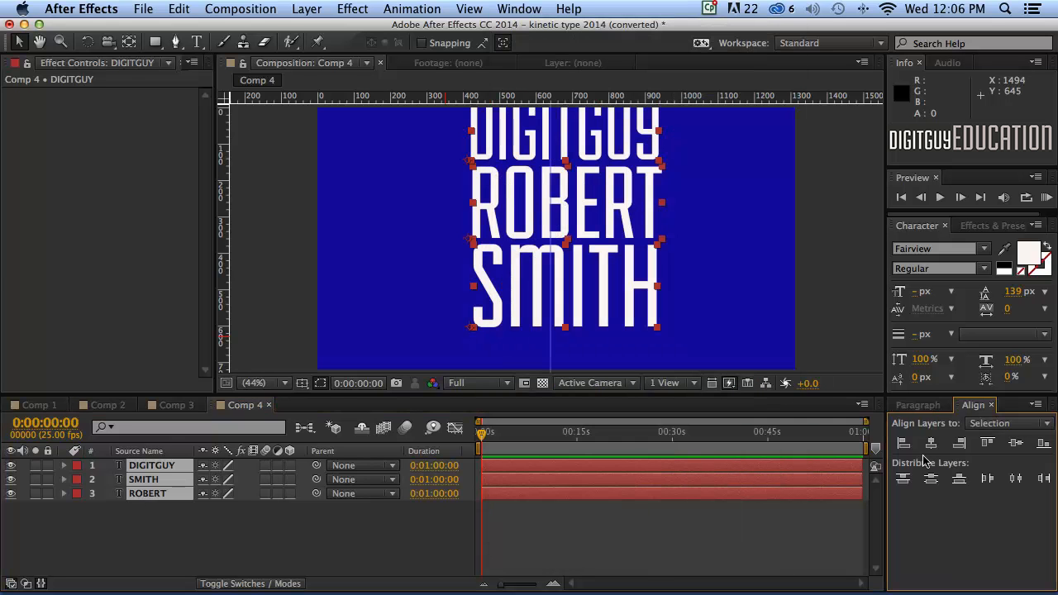
{"action": "left_click", "coordinate": [929, 444]}
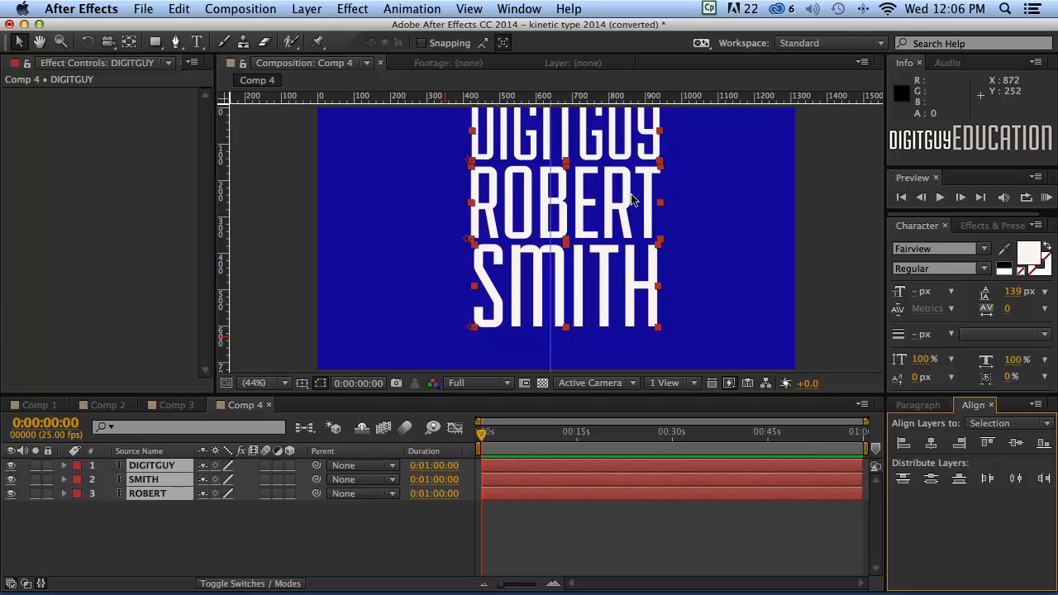
{"action": "left_click_drag", "start_coordinate": [639, 152], "coordinate": [624, 175]}
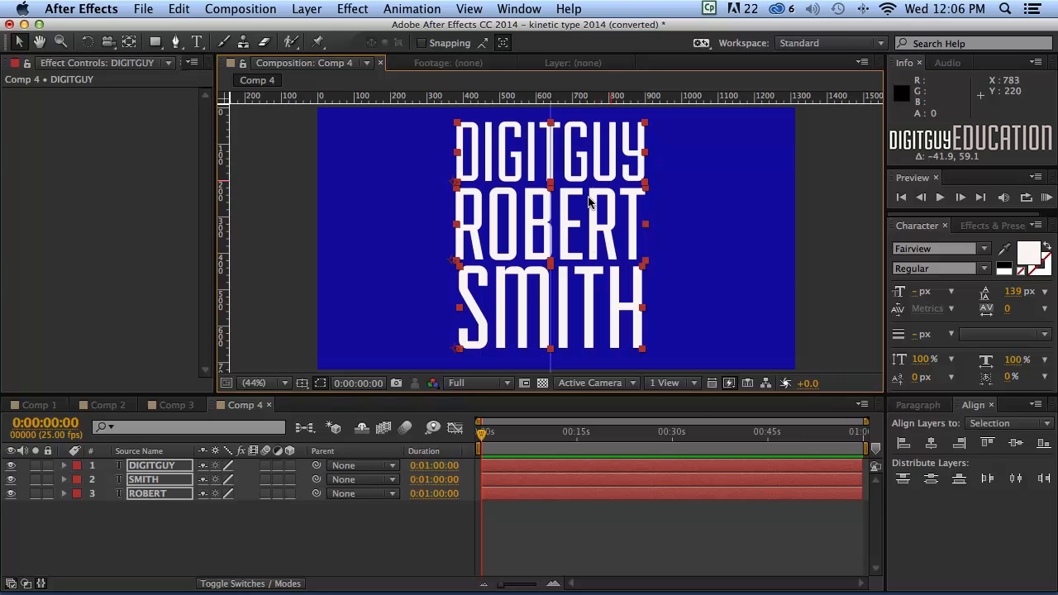
{"action": "left_click", "coordinate": [375, 304]}
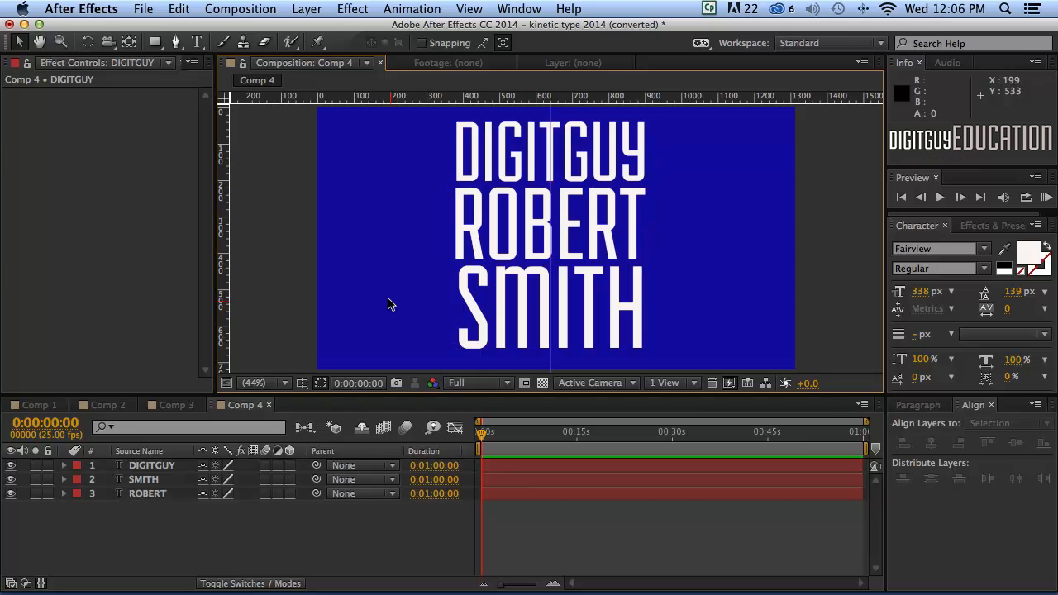
Step: Add a LIKES text layer left of the title, moved lower and sized to 374 px
{"action": "left_click", "coordinate": [197, 41]}
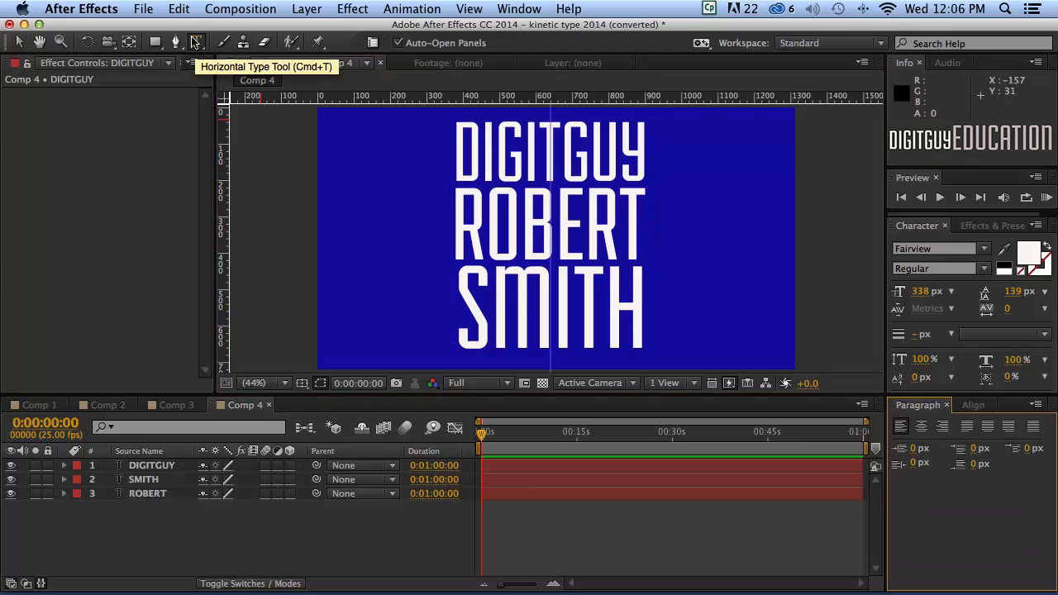
{"action": "left_click", "coordinate": [369, 217]}
{"action": "type", "text": "LIKES"}
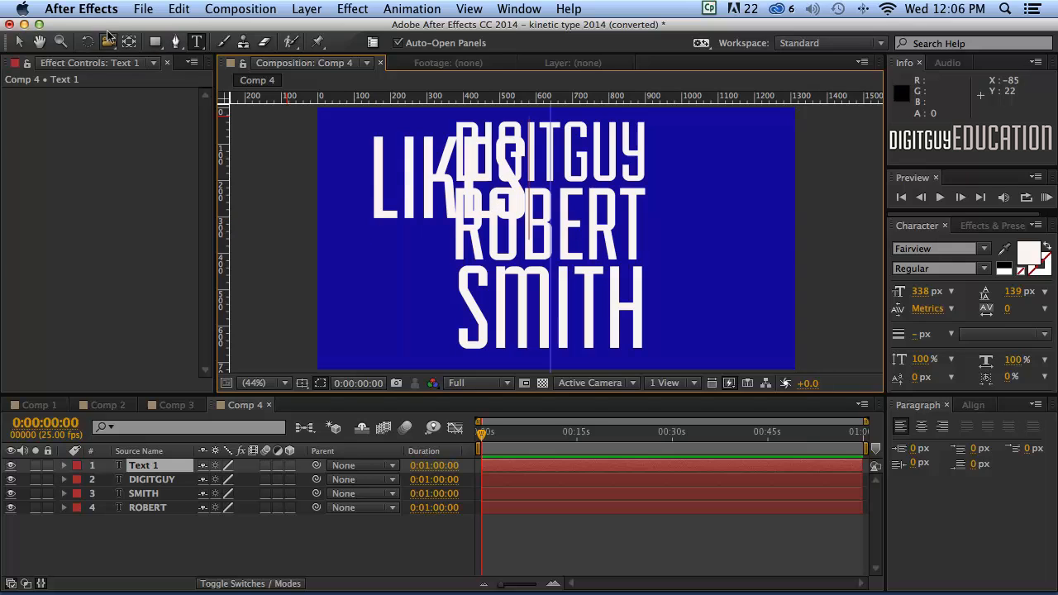
{"action": "left_click", "coordinate": [19, 41]}
{"action": "left_click_drag", "start_coordinate": [406, 173], "coordinate": [368, 196]}
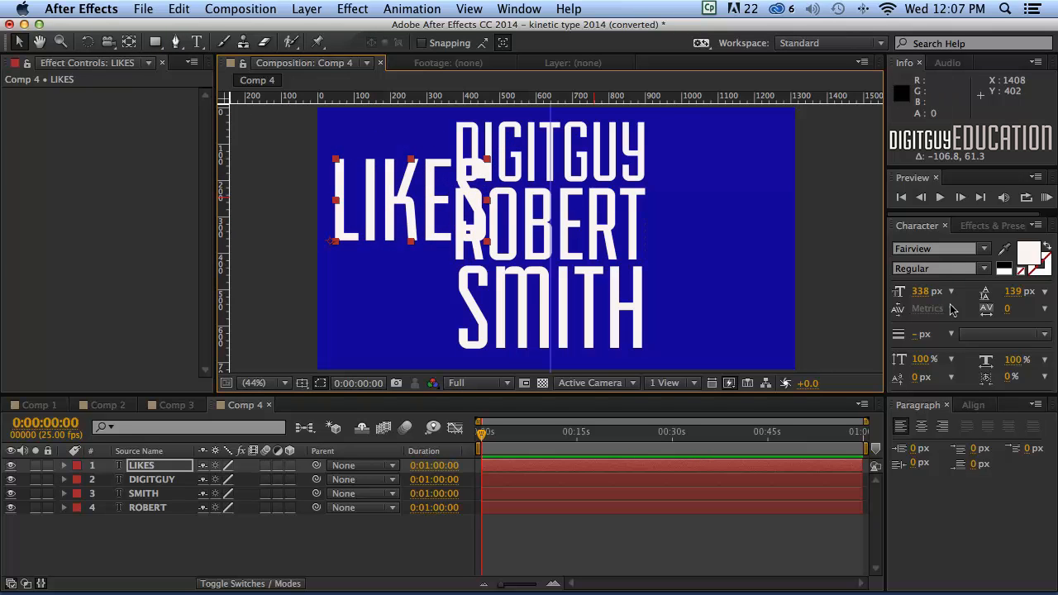
{"action": "left_click", "coordinate": [918, 291]}
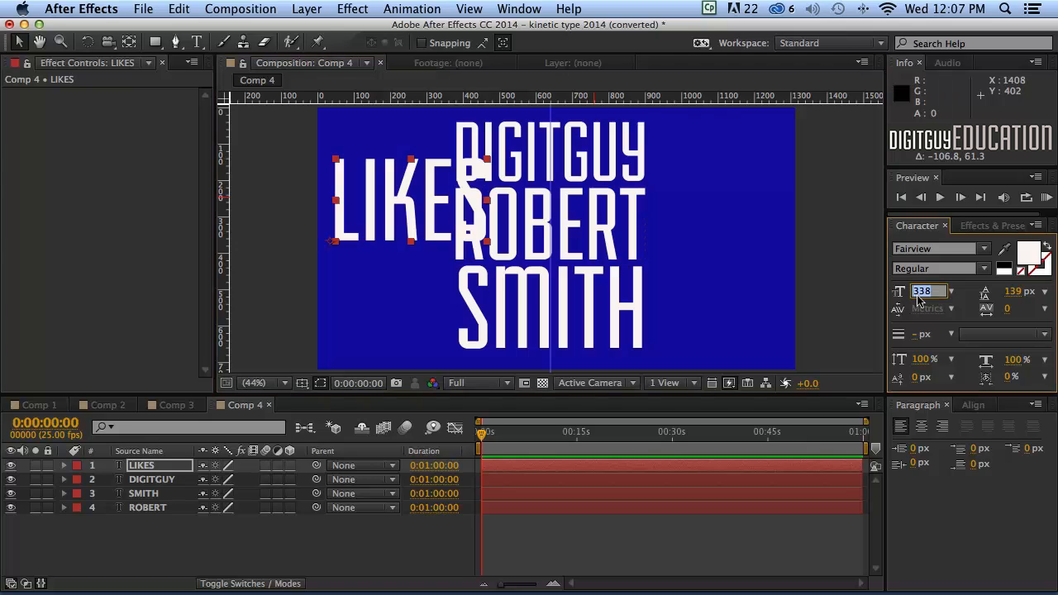
{"action": "type", "text": "37"}
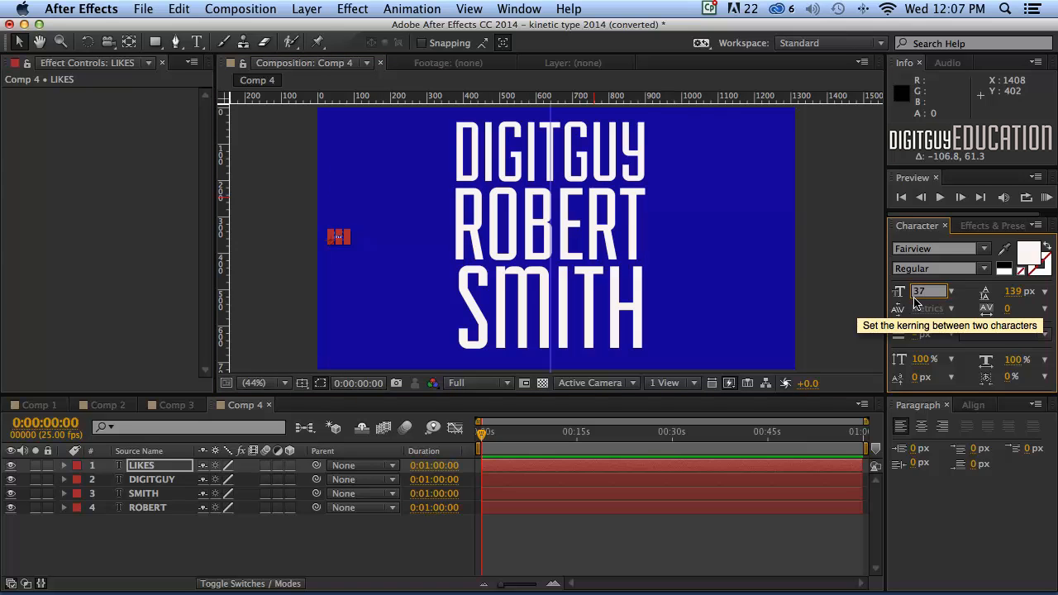
{"action": "type", "text": "4"}
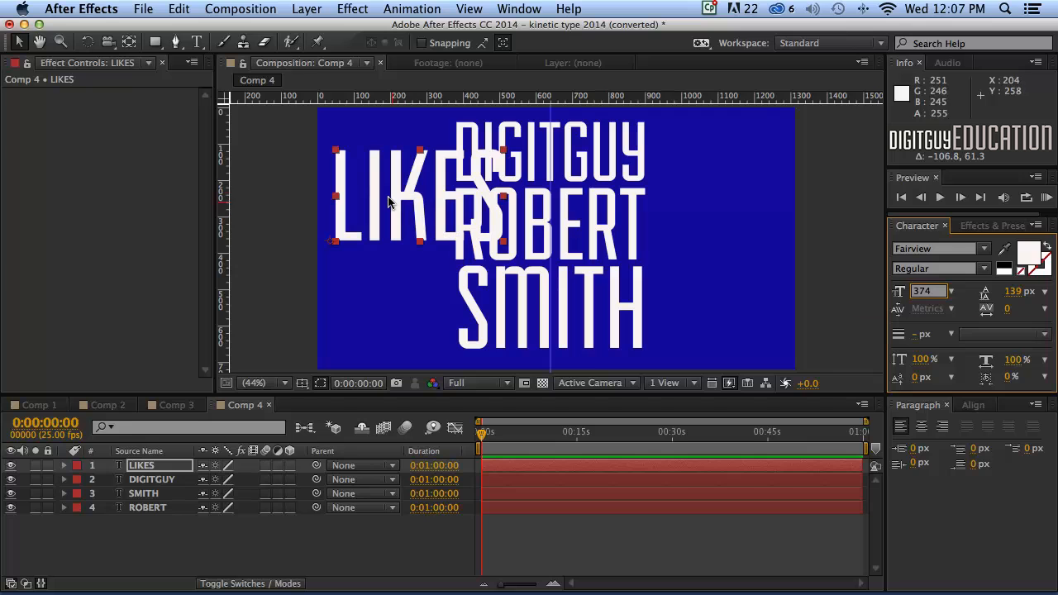
{"action": "key", "text": "Return"}
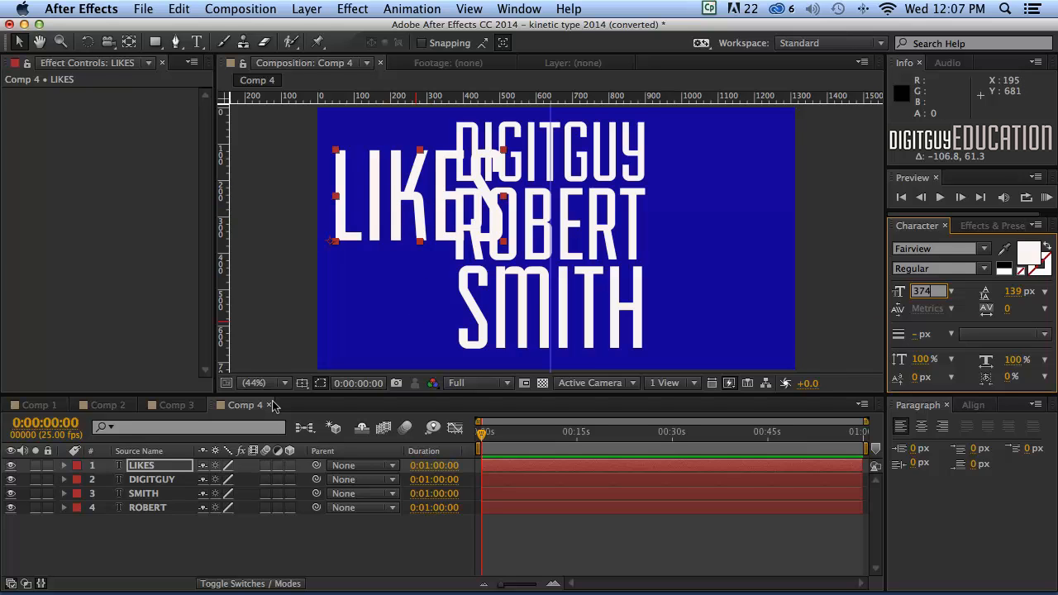
Step: Rotate LIKES 90° and move it to the right of the three-line stack
{"action": "type", "text": "r"}
{"action": "left_click", "coordinate": [152, 470]}
{"action": "key", "text": "r"}
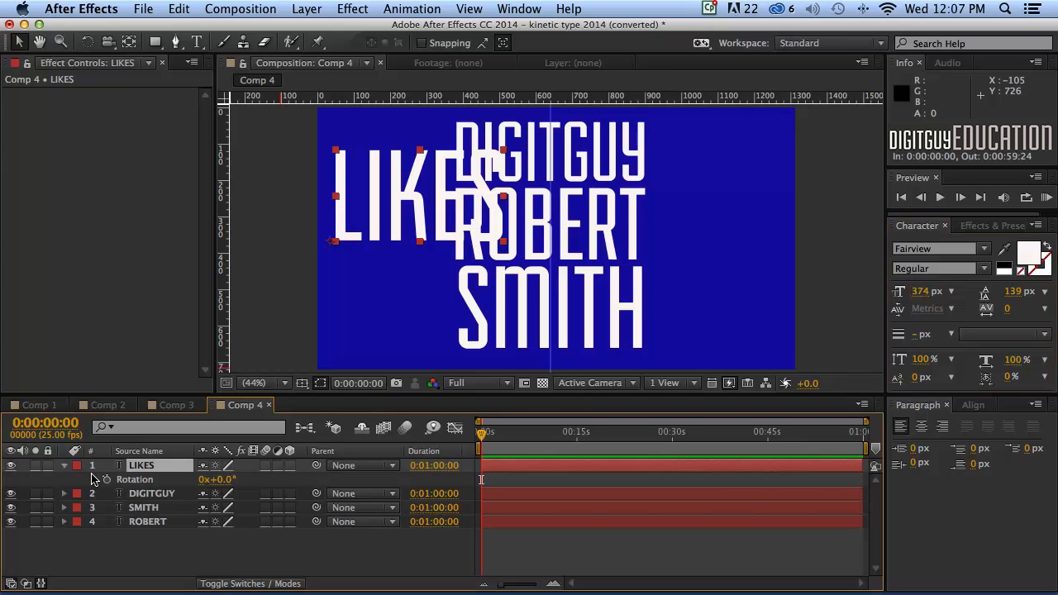
{"action": "left_click", "coordinate": [222, 479]}
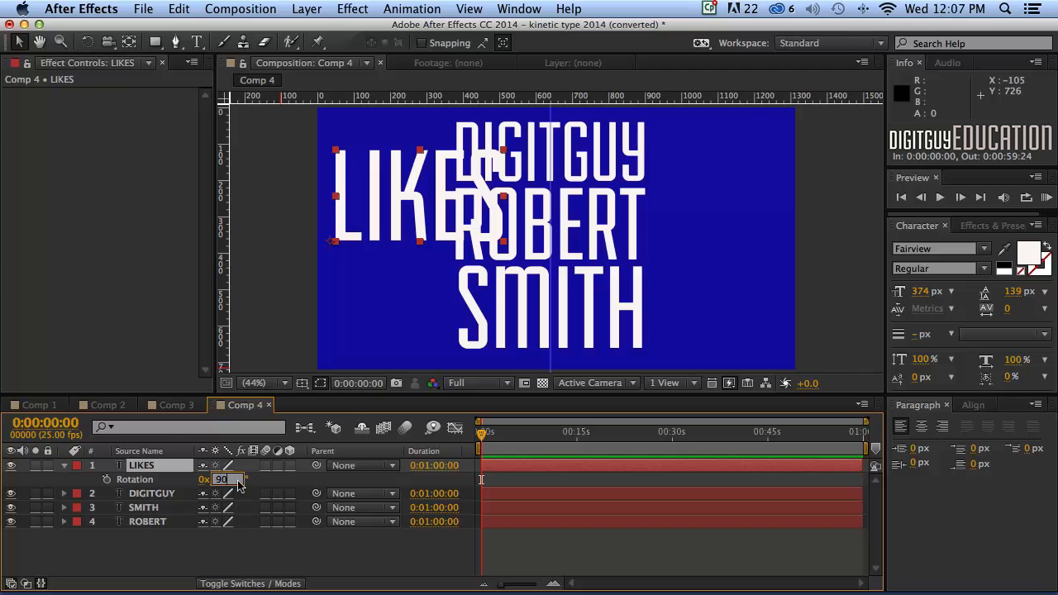
{"action": "key", "text": "Return"}
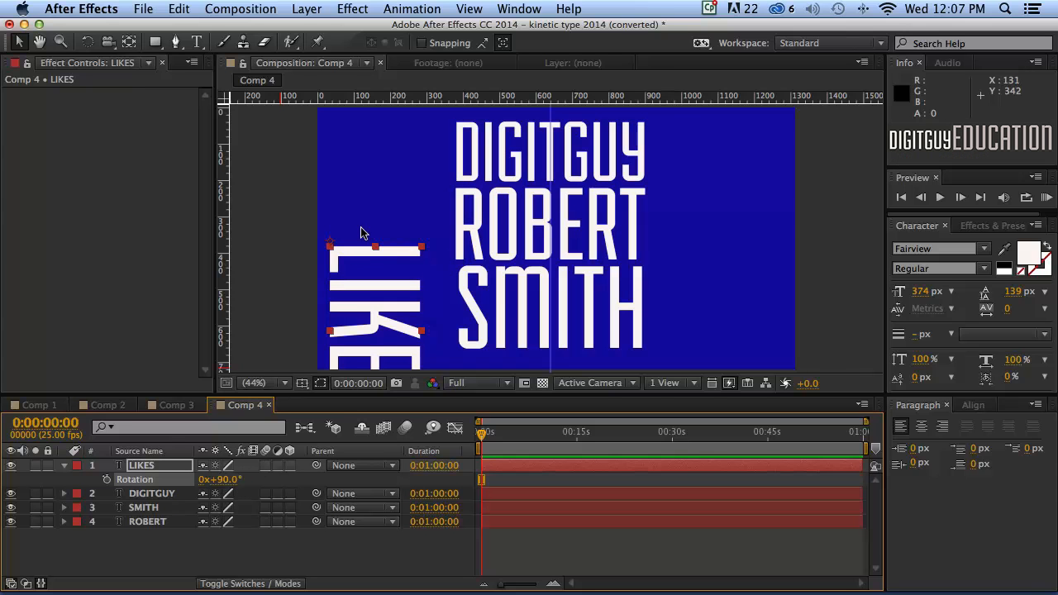
{"action": "left_click_drag", "start_coordinate": [365, 254], "coordinate": [683, 128]}
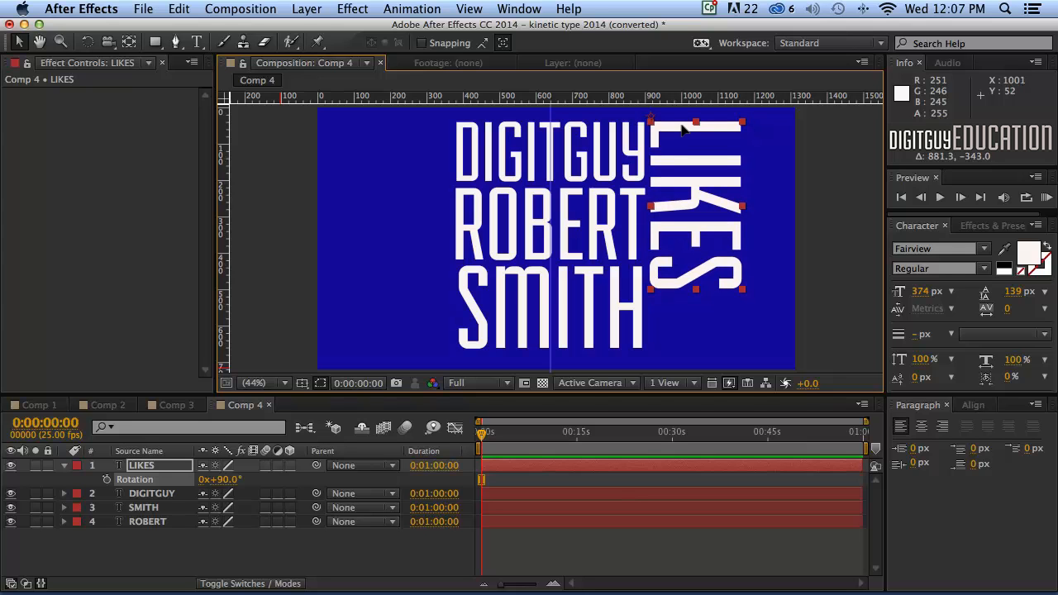
{"action": "left_click", "coordinate": [702, 336]}
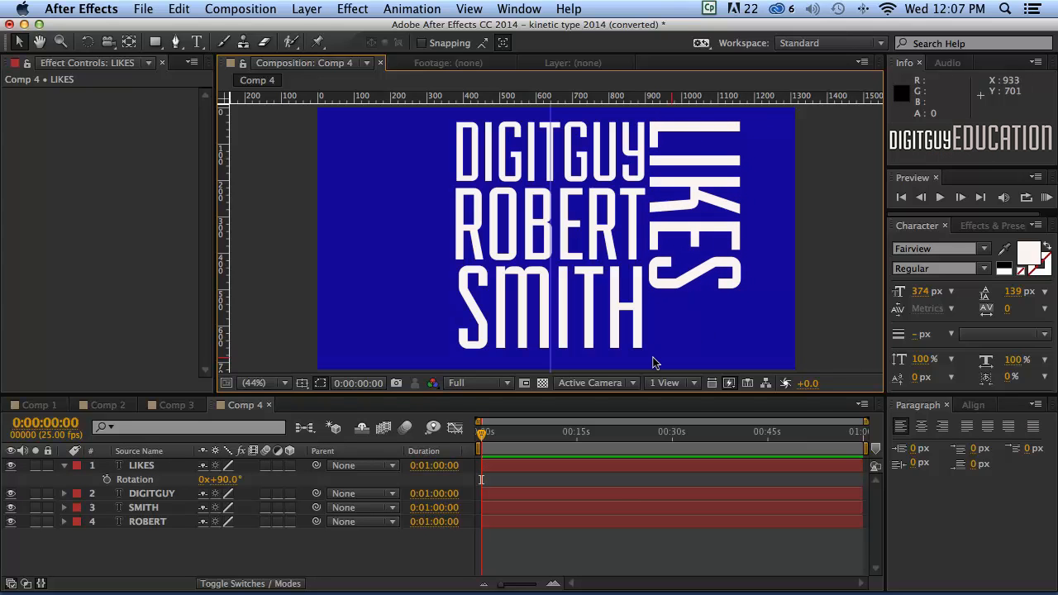
{"action": "left_click", "coordinate": [62, 465]}
Step: Add BLUE text at 223 px and place it beside SMITH beneath the vertical LIKES
{"action": "left_click", "coordinate": [197, 41]}
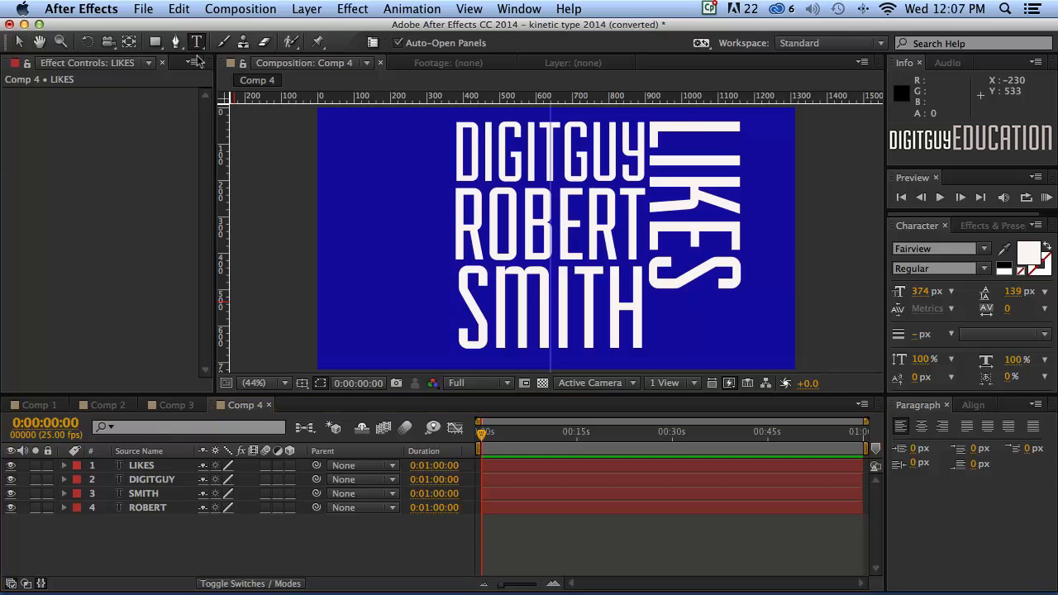
{"action": "left_click", "coordinate": [338, 217]}
{"action": "type", "text": "B"}
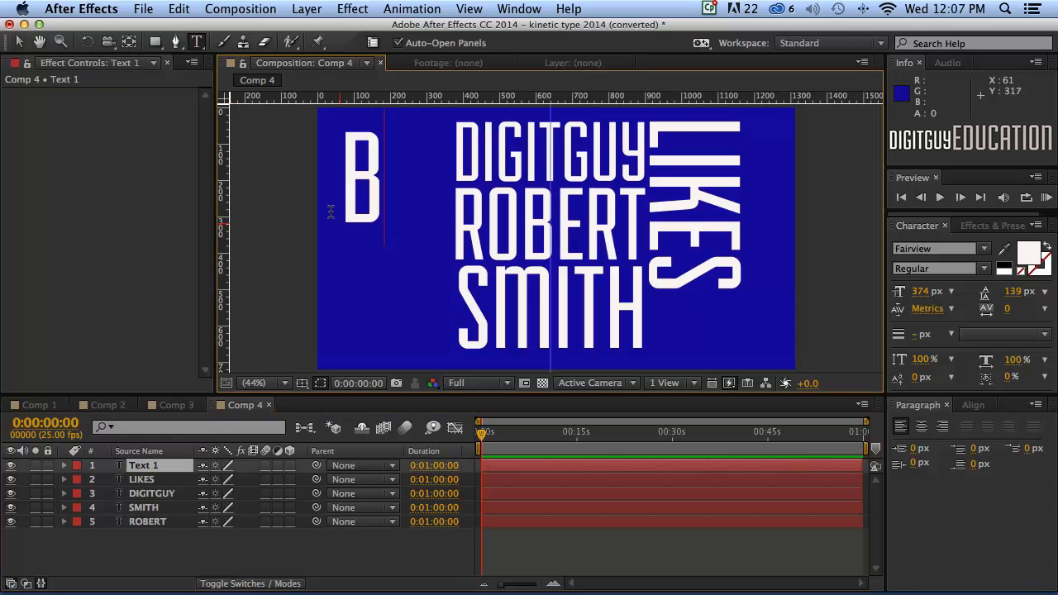
{"action": "type", "text": "LUE"}
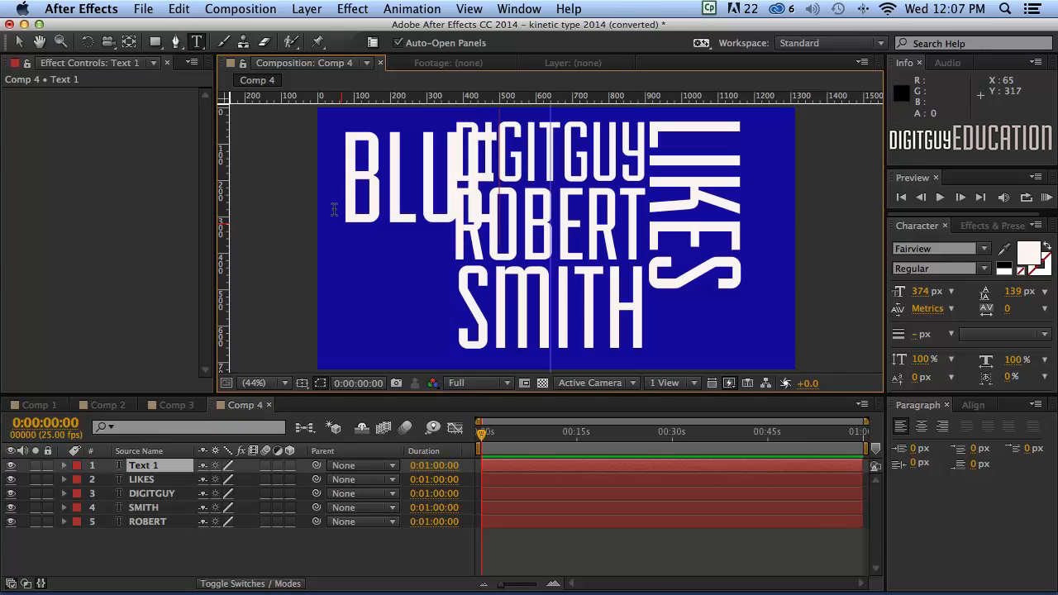
{"action": "key", "text": "super+a"}
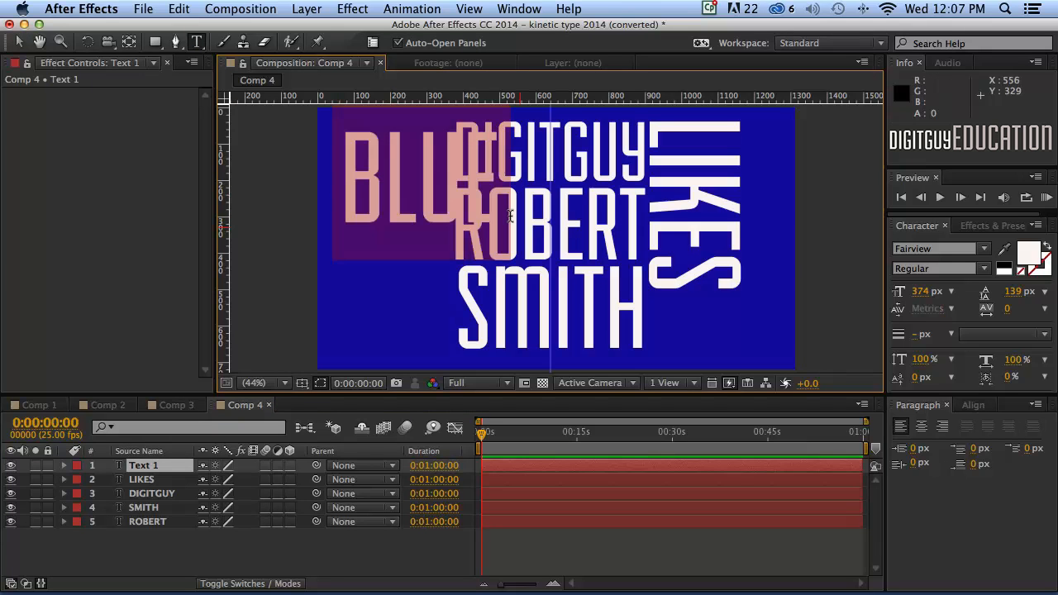
{"action": "left_click", "coordinate": [918, 291]}
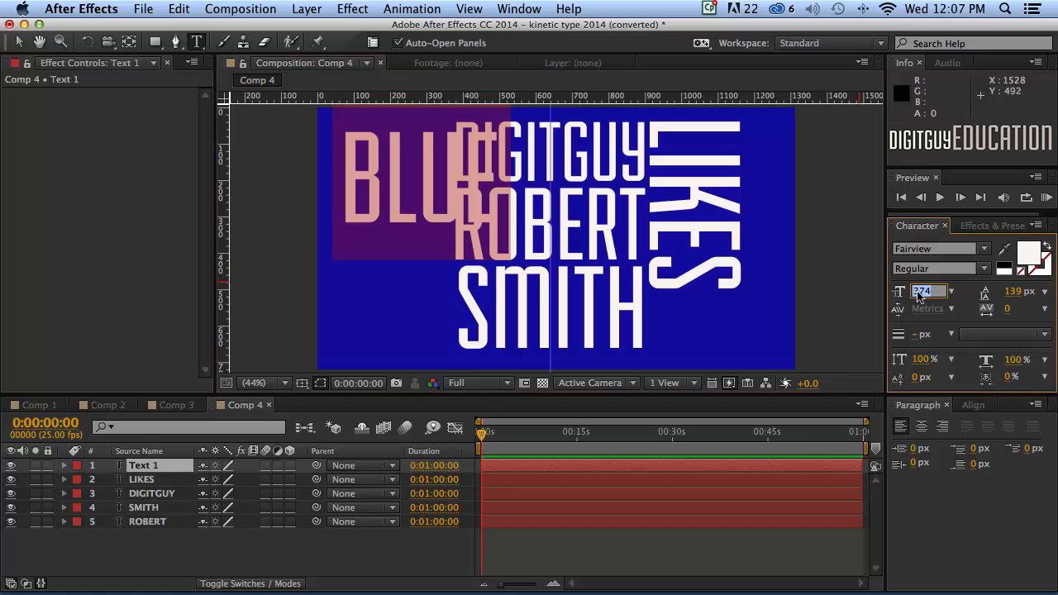
{"action": "type", "text": "223"}
{"action": "key", "text": "Return"}
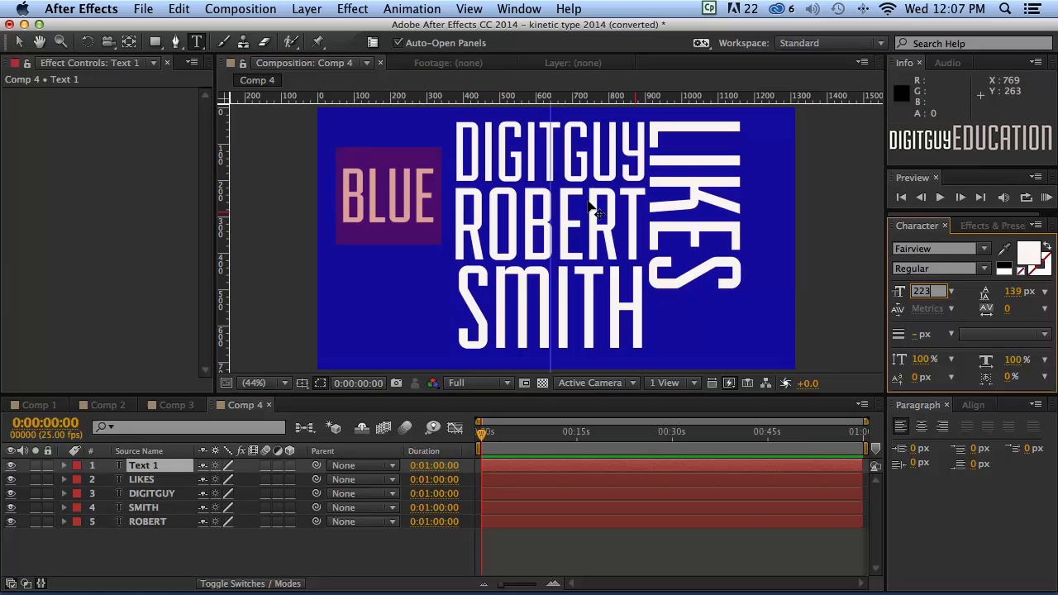
{"action": "left_click", "coordinate": [18, 41]}
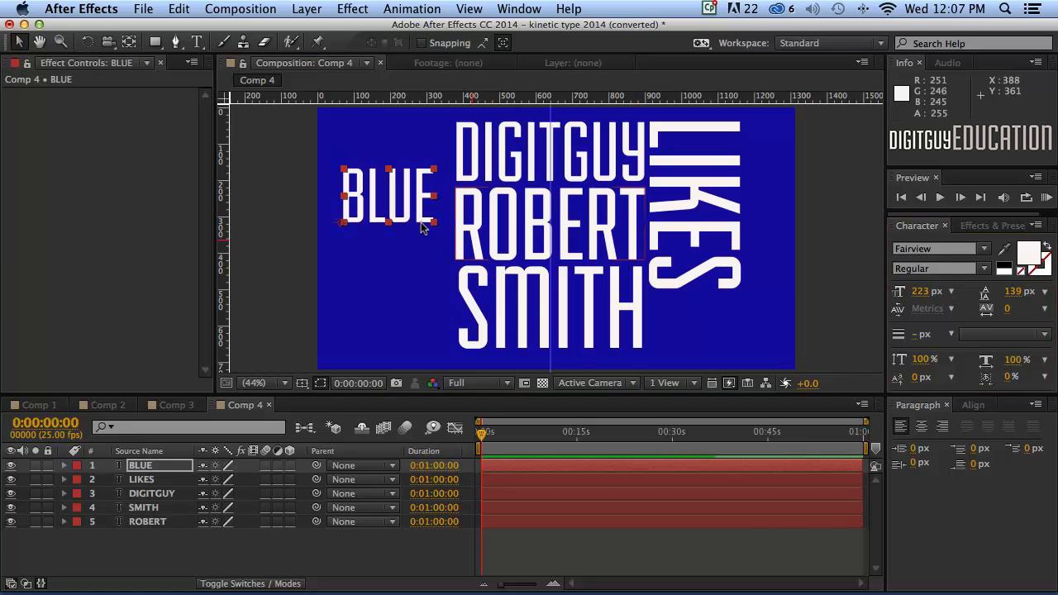
{"action": "left_click_drag", "start_coordinate": [404, 217], "coordinate": [712, 344]}
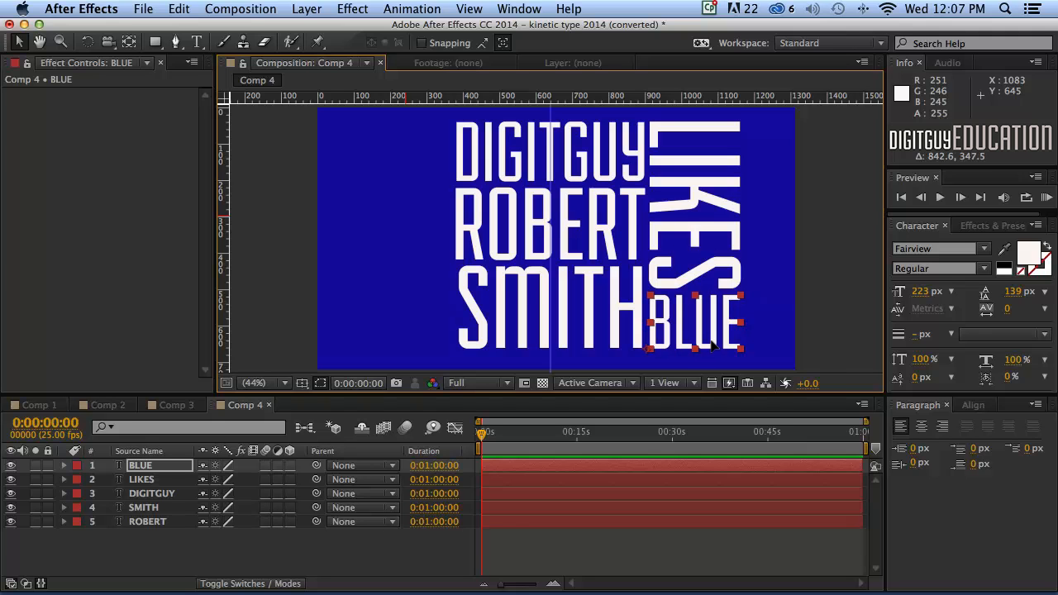